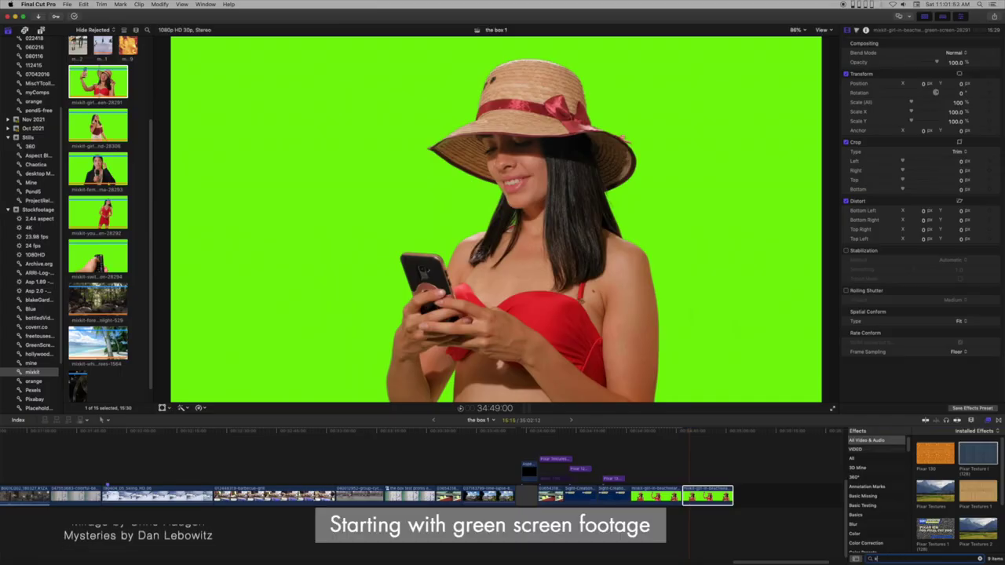
Search the Effects browser for 'keyer' so only keyer effects are listed
text(k)
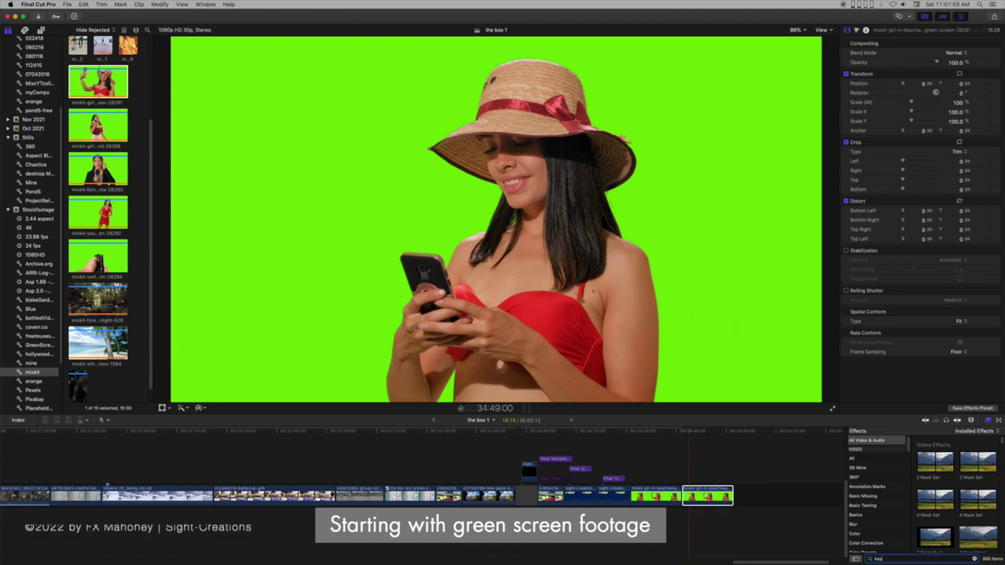
text(eyer)
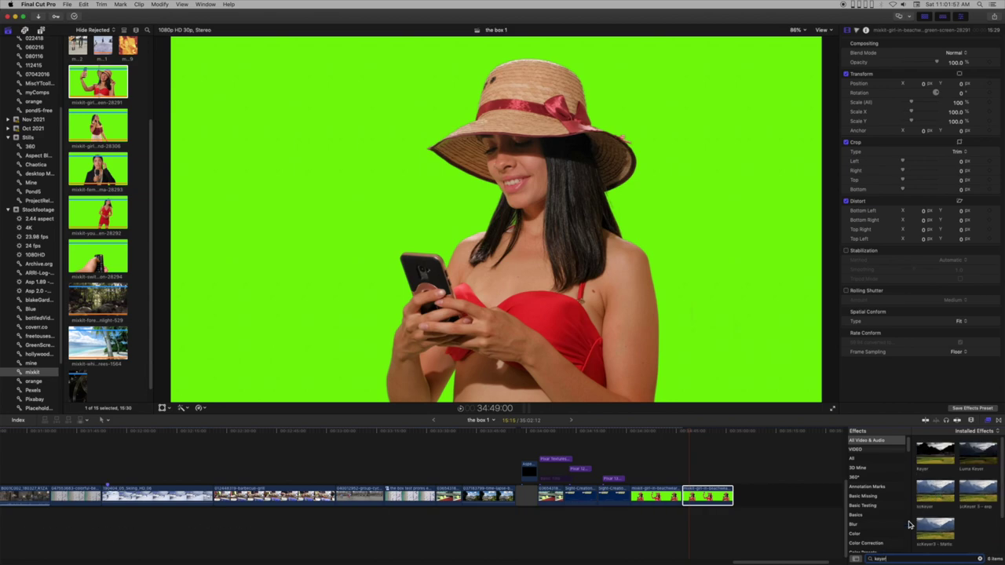
Apply the Keyer to the green-screen clip and push its Matte Tools levels midpoint toward white
double_click(935, 453)
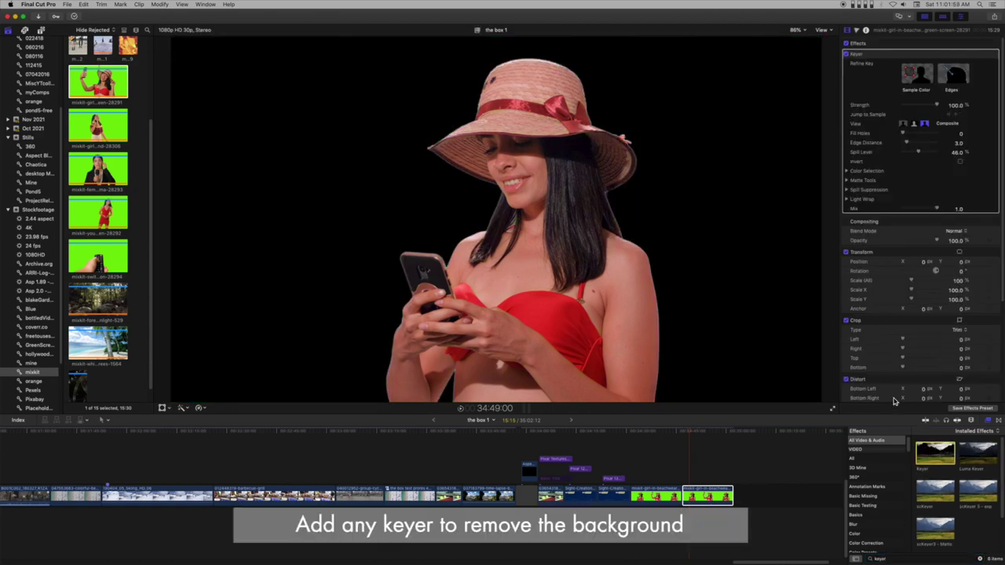
click(847, 181)
click(936, 201)
drag(936, 201, 967, 205)
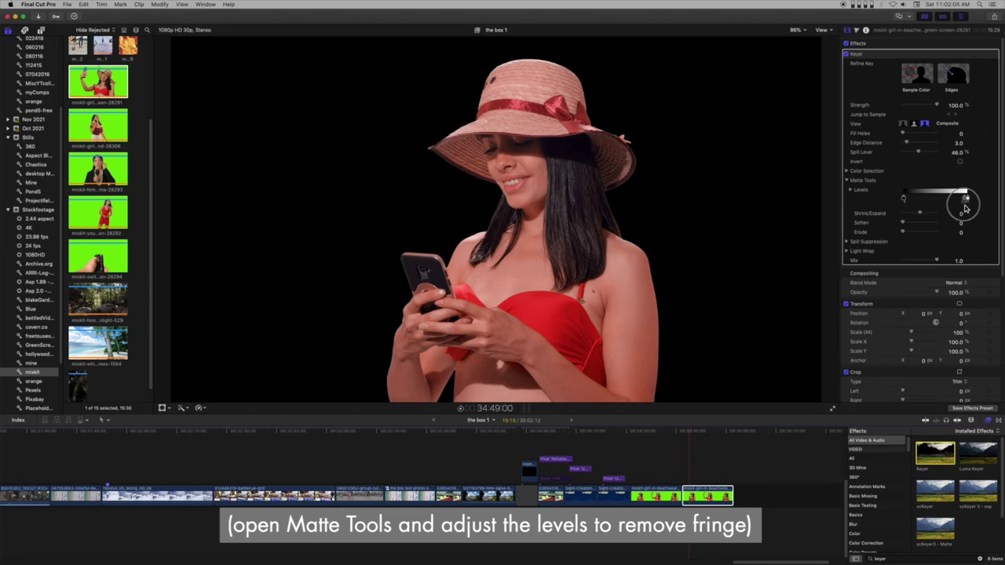
drag(967, 205, 965, 201)
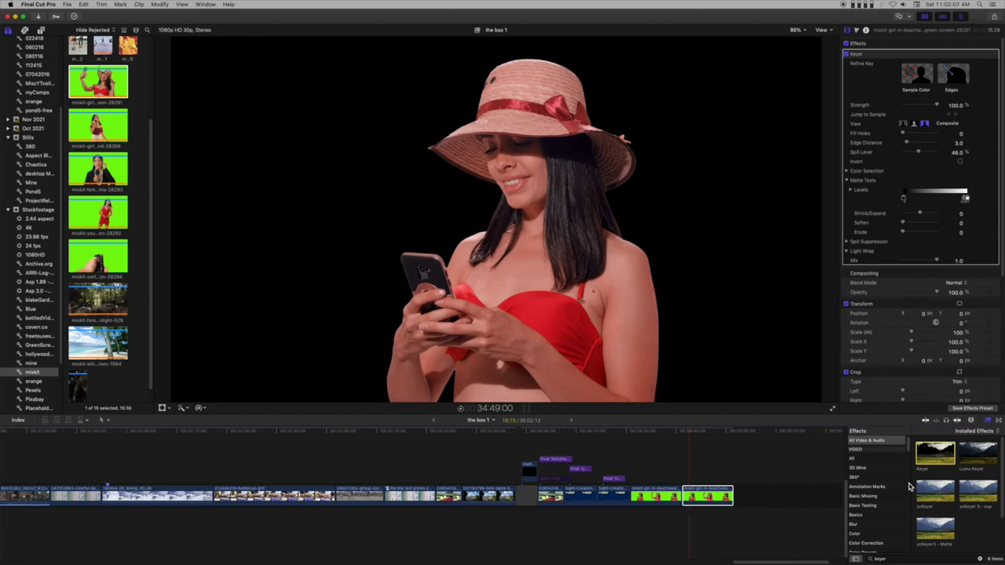
Apply Pixar Texture I (128) to the keyed clip and set its Blend Mode to Behind
double_click(890, 559)
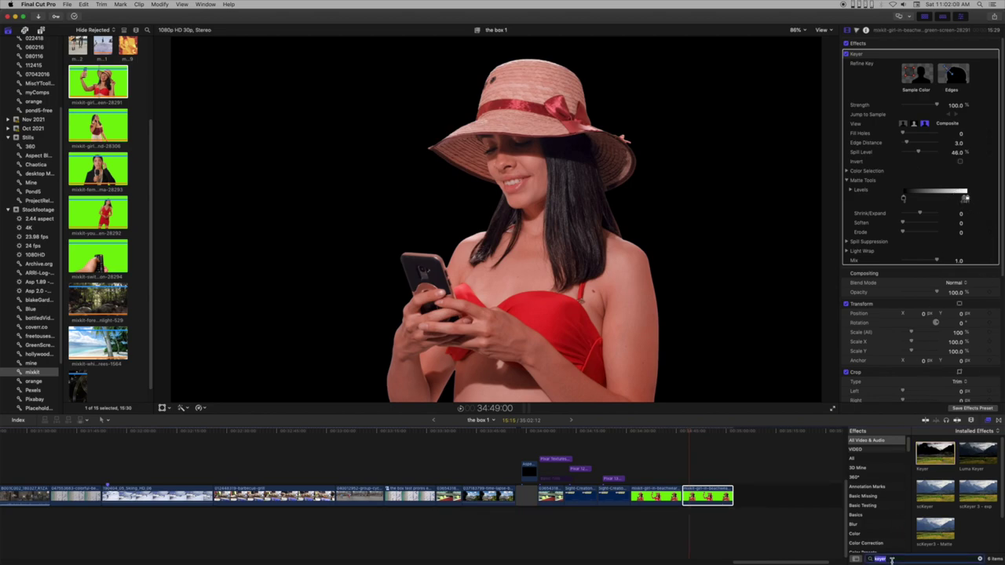
text(d)
text(ixar)
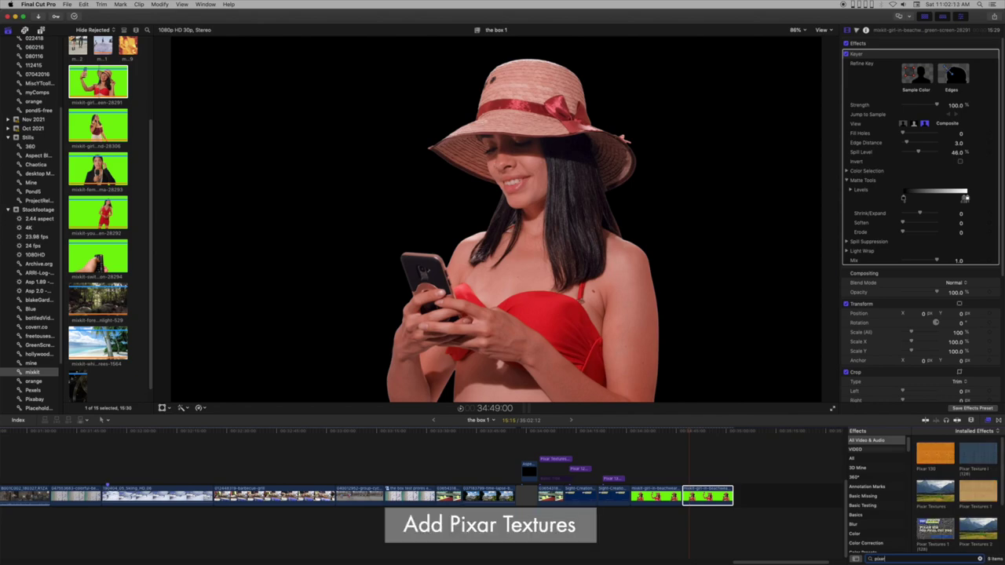
double_click(973, 464)
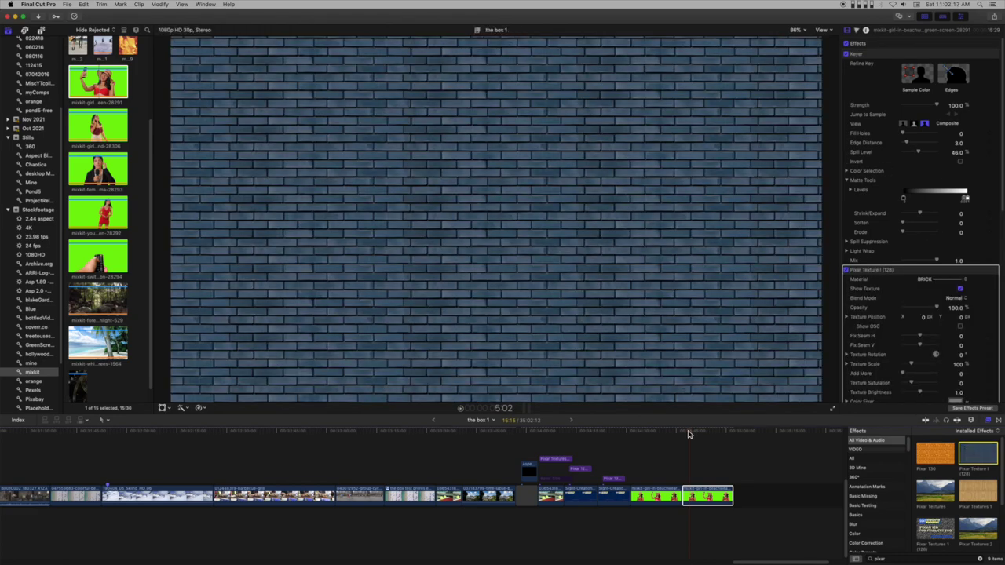
click(696, 432)
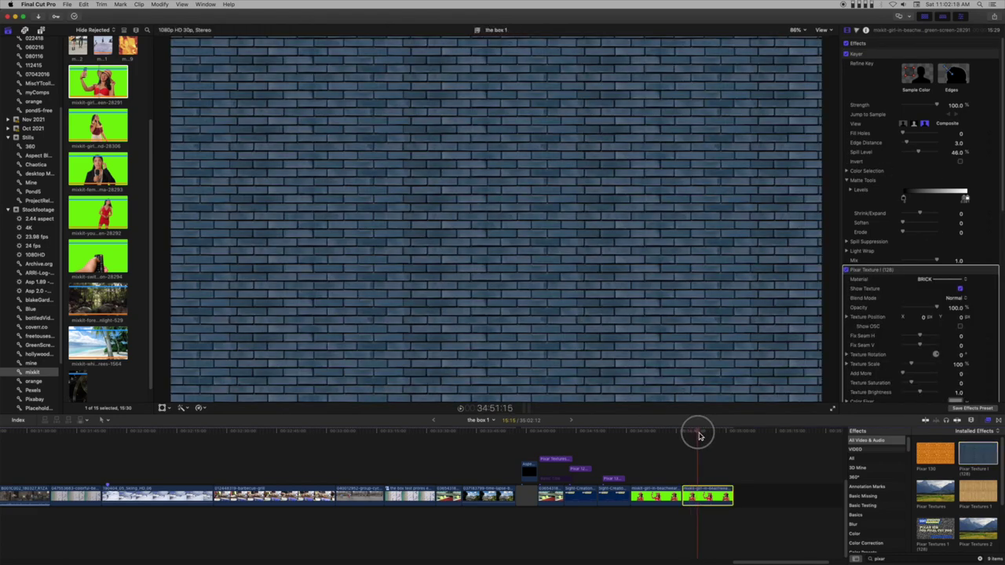
click(957, 305)
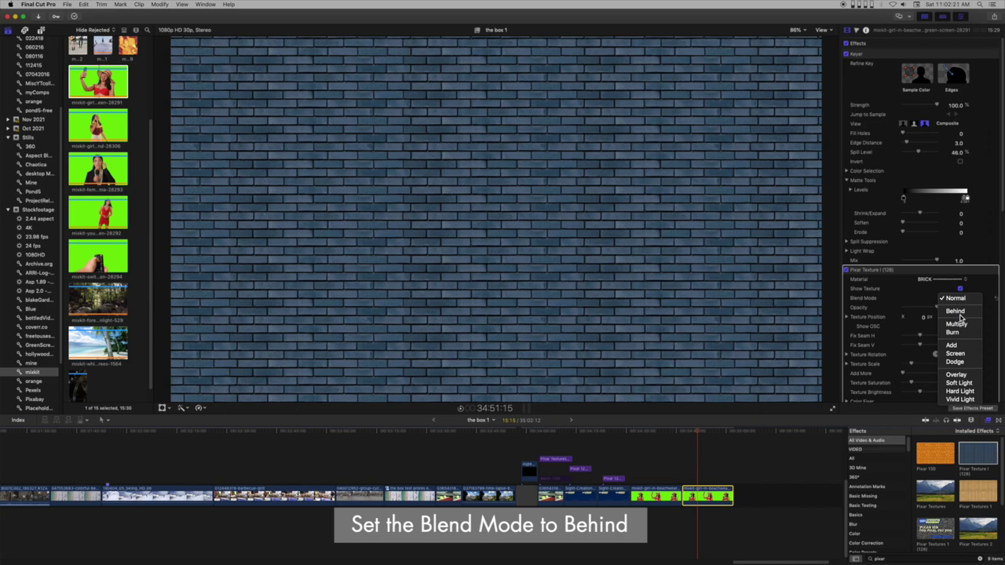
click(957, 311)
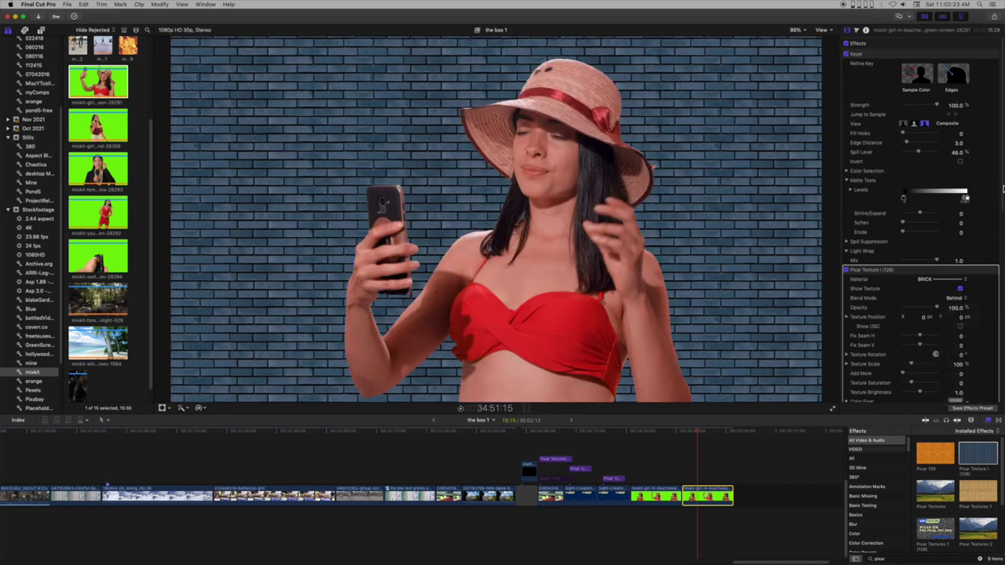
Enlarge the bricks to about 222, nudge the wall left via its on-screen control, then shrink Texture Scale to 29
scroll(1001, 219, down, 5)
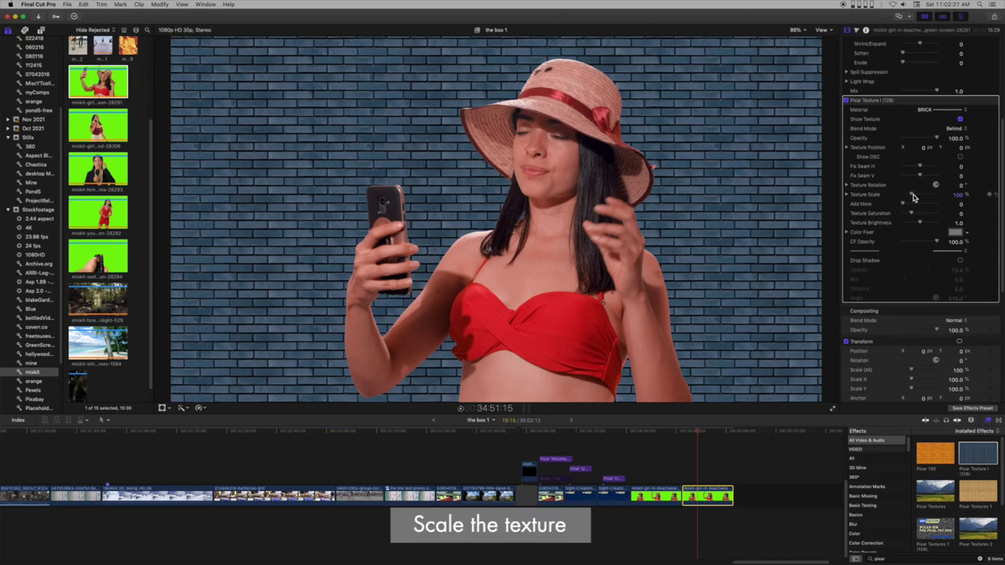
mouse_move(912, 197)
mouse_down()
mouse_move(926, 201)
mouse_move(961, 176)
mouse_move(960, 206)
mouse_move(994, 193)
mouse_up()
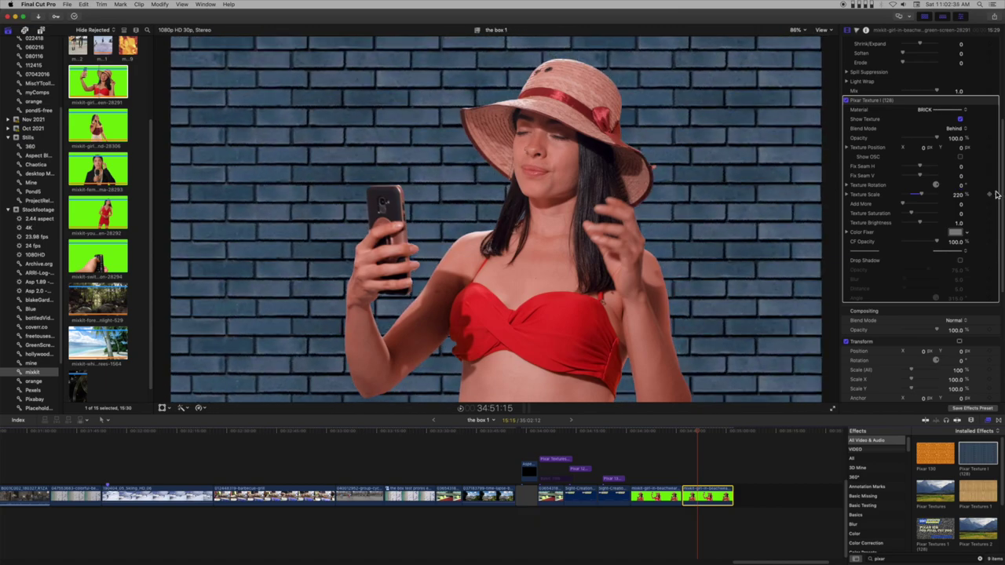
click(960, 157)
mouse_move(497, 221)
mouse_down()
mouse_move(452, 215)
mouse_move(602, 192)
mouse_move(485, 217)
mouse_up()
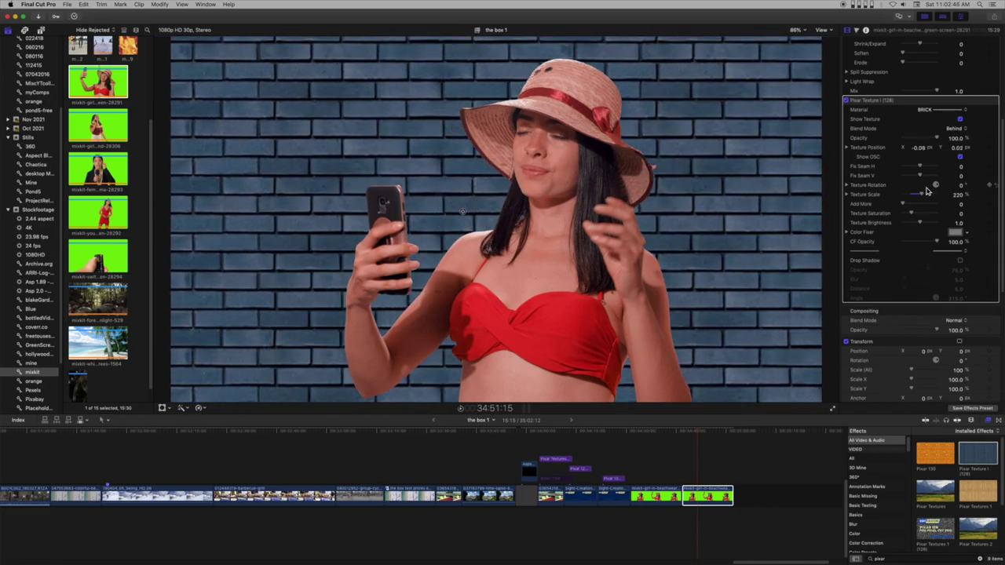
mouse_move(924, 199)
mouse_down()
mouse_move(902, 202)
mouse_move(950, 214)
mouse_up()
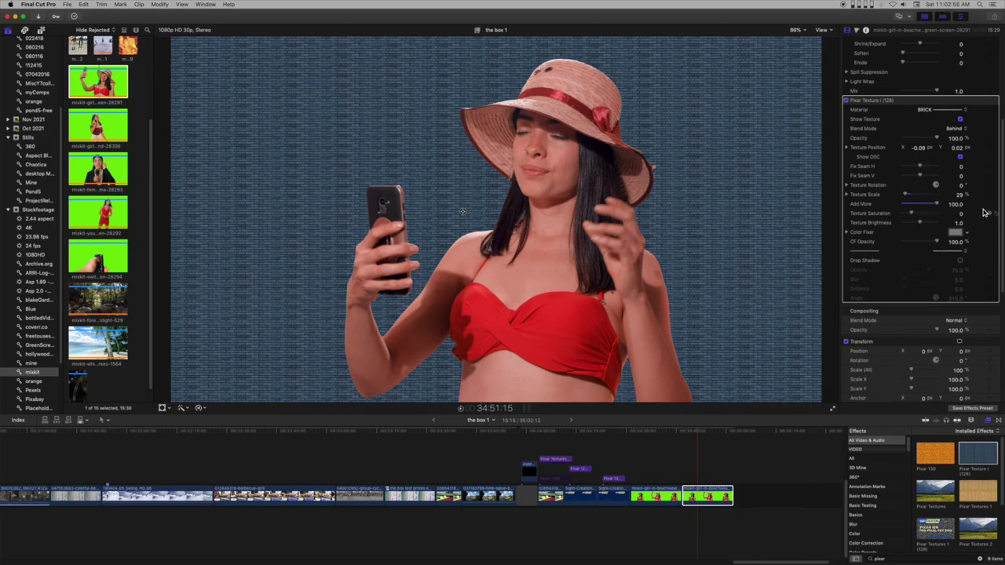
Reset Add More and Texture Scale, then set the brick Texture Scale to 182
click(997, 206)
click(995, 195)
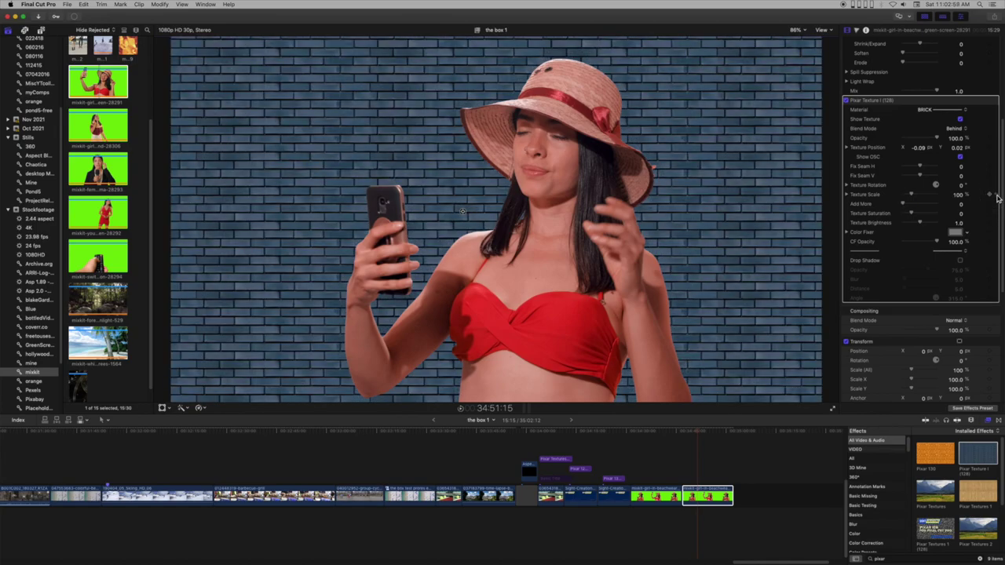
drag(908, 195, 926, 217)
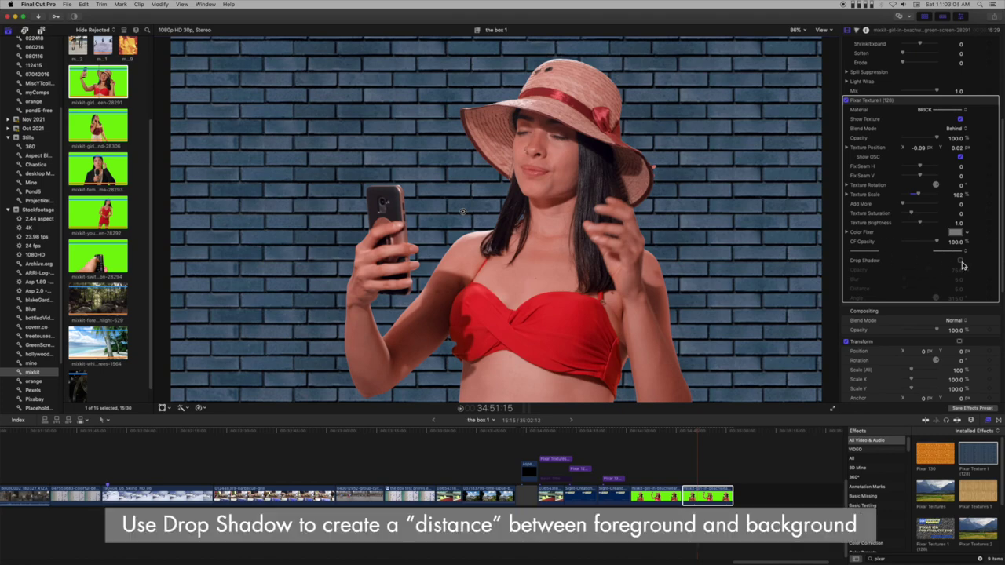
Enable Drop Shadow behind the woman and raise its distance to 100
click(959, 260)
mouse_move(903, 289)
mouse_down()
mouse_move(937, 288)
mouse_move(937, 272)
mouse_up()
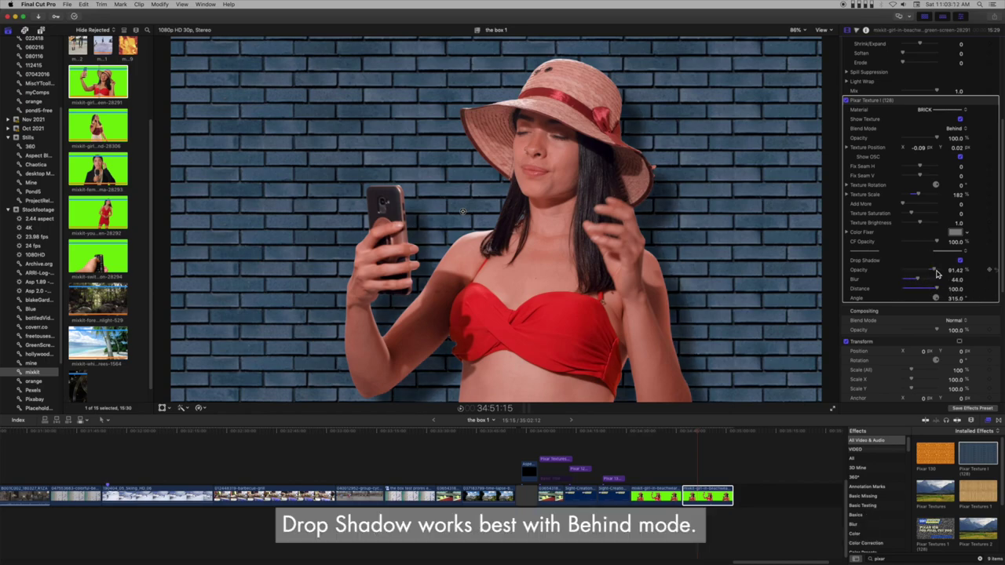
click(695, 433)
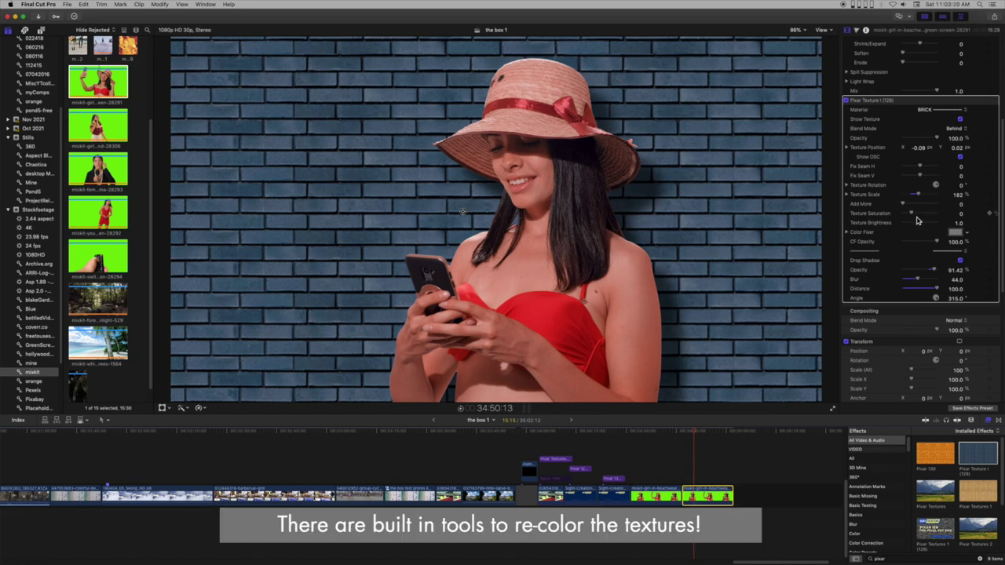
Desaturate the bricks to grey, then try Color Fixer tints of blue, teal and maroon red
drag(910, 213, 889, 223)
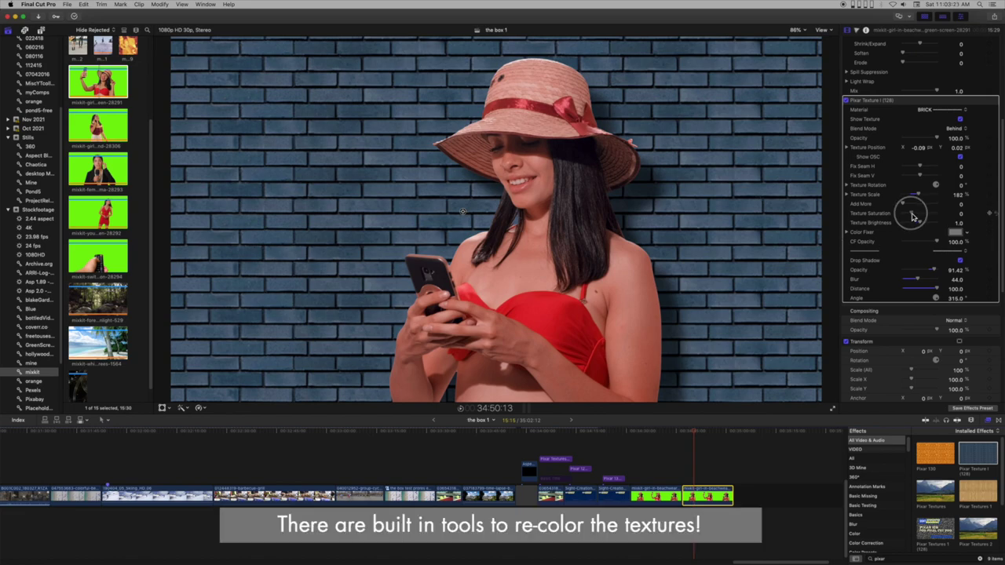
click(956, 233)
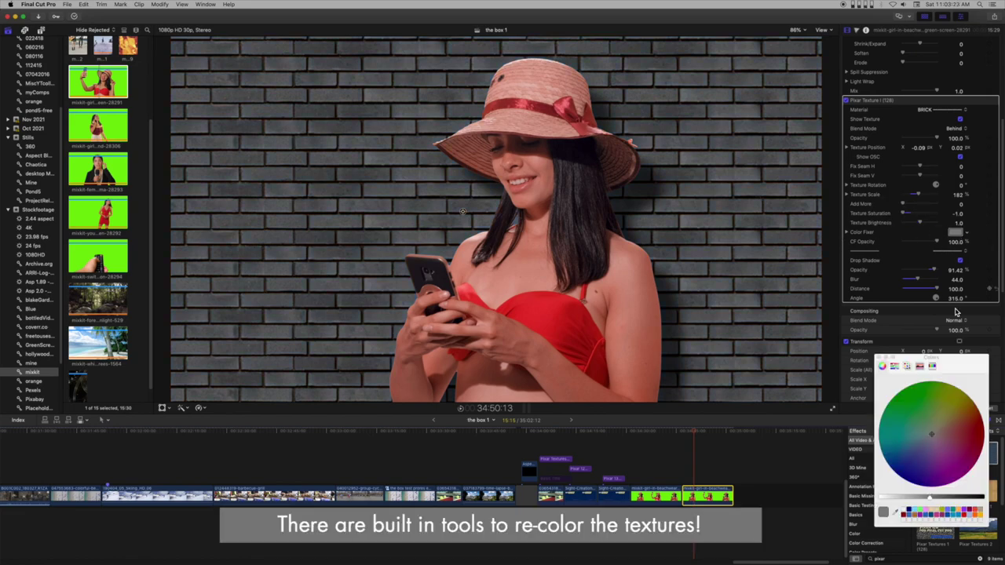
click(916, 450)
drag(920, 446, 945, 432)
click(938, 440)
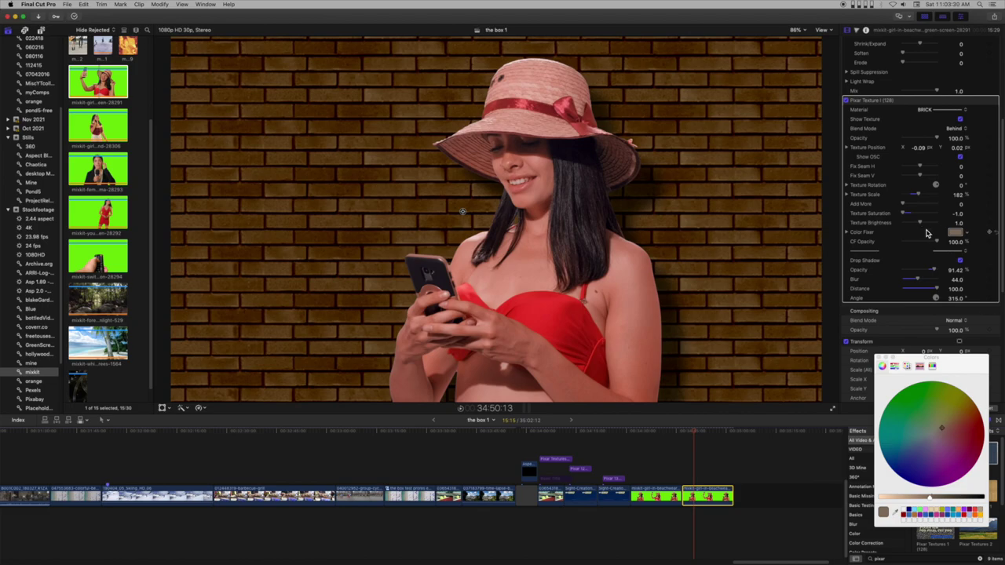
Brighten the texture to 1.34 and shift the brick tint toward orange-red
drag(921, 225, 927, 226)
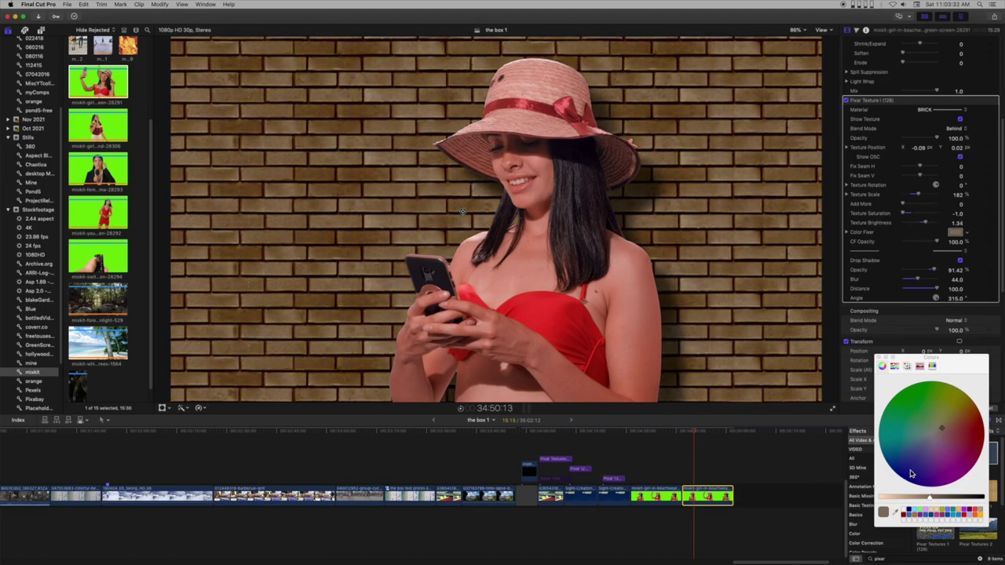
drag(929, 499, 914, 500)
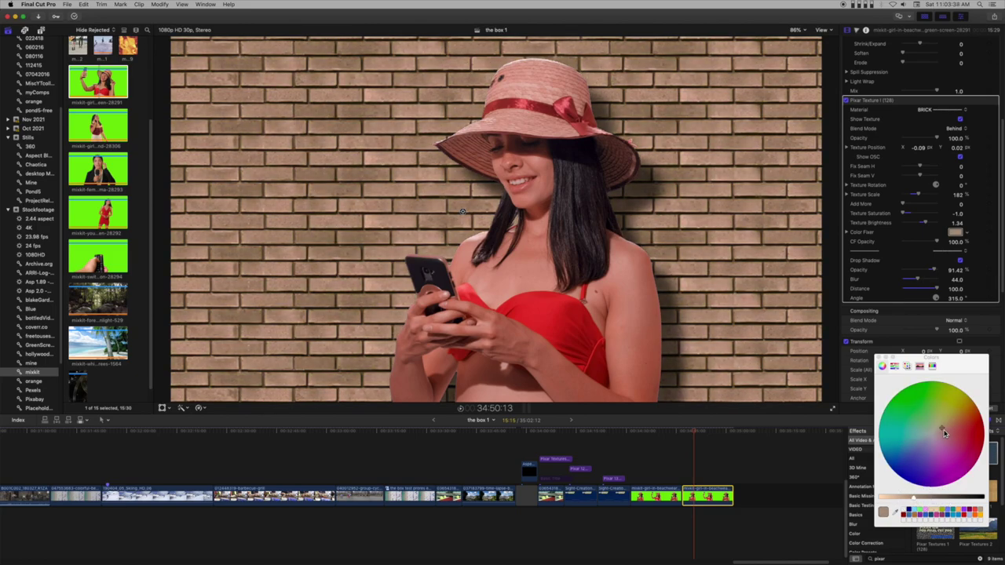
drag(945, 431, 955, 437)
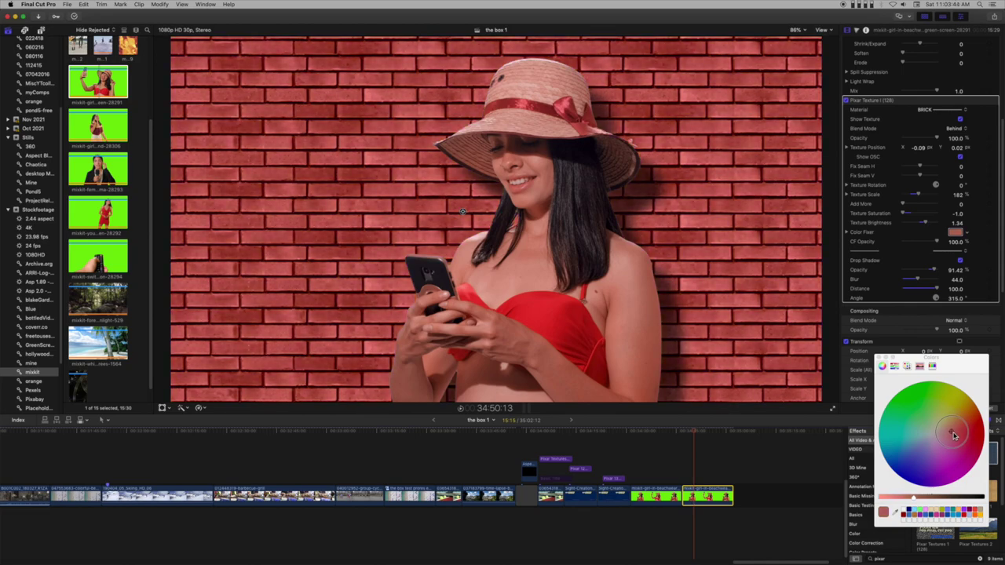
drag(954, 435, 956, 433)
drag(955, 432, 957, 428)
Darken the texture to 1.02, brighten the red tint, then reset Color Fixer to neutral
drag(929, 226, 925, 227)
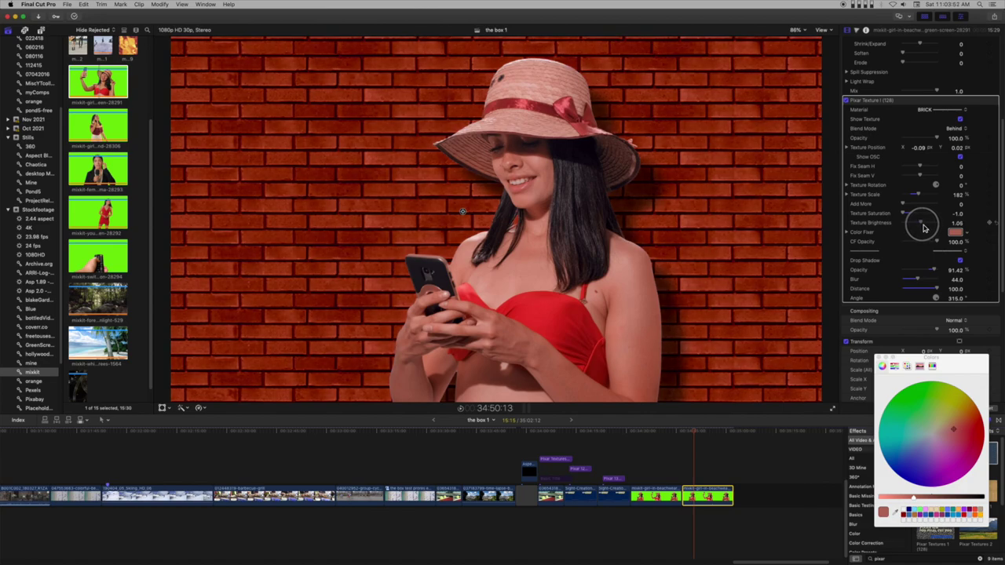
drag(913, 500, 908, 501)
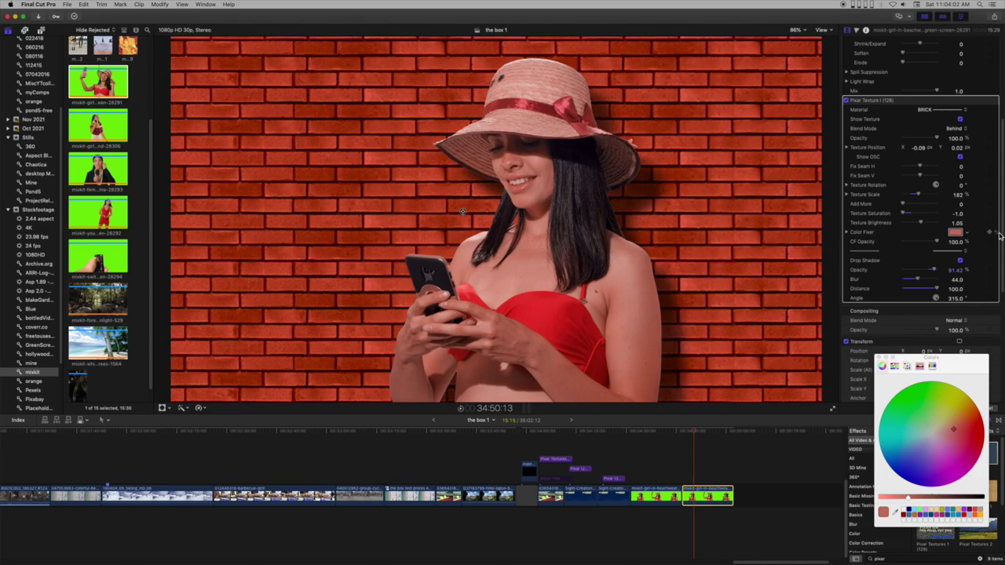
click(998, 233)
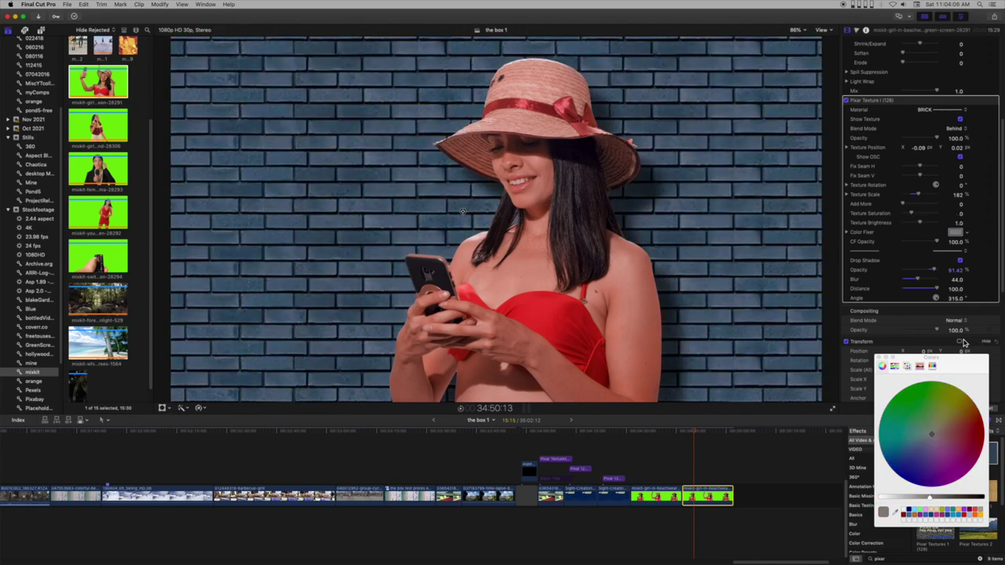
Close the Colors window and try the White Lace, then Dirt and Gravel materials
click(879, 358)
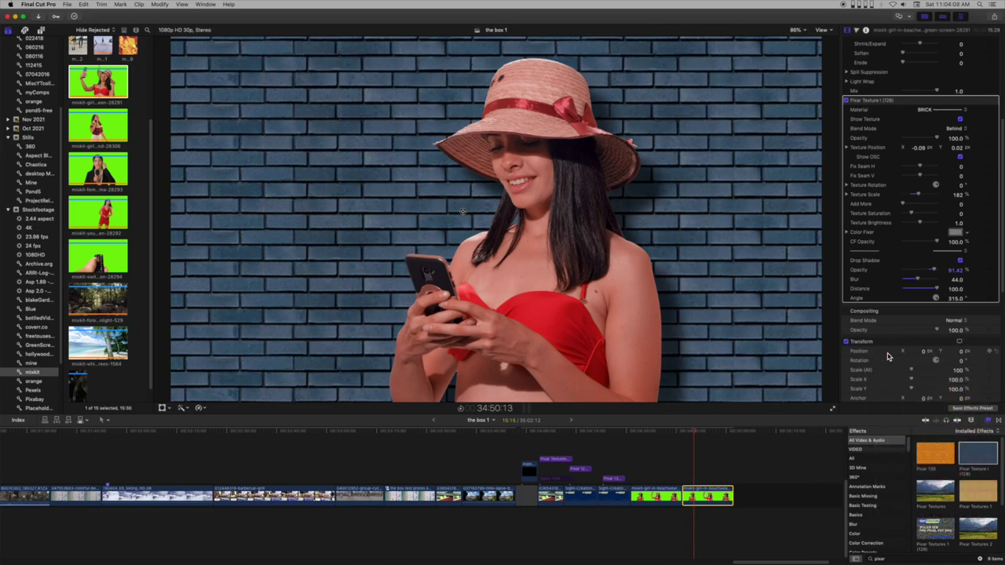
click(947, 113)
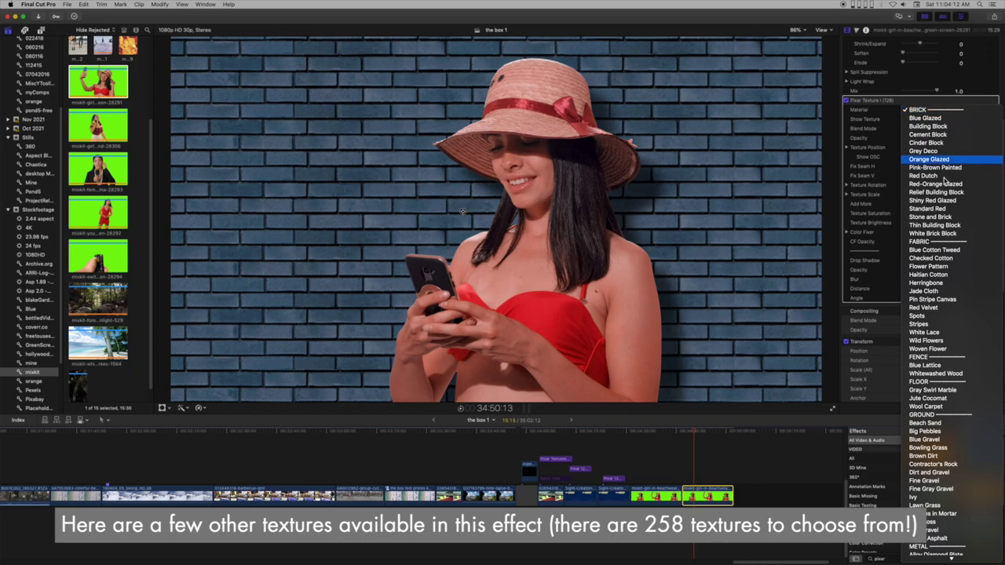
click(947, 333)
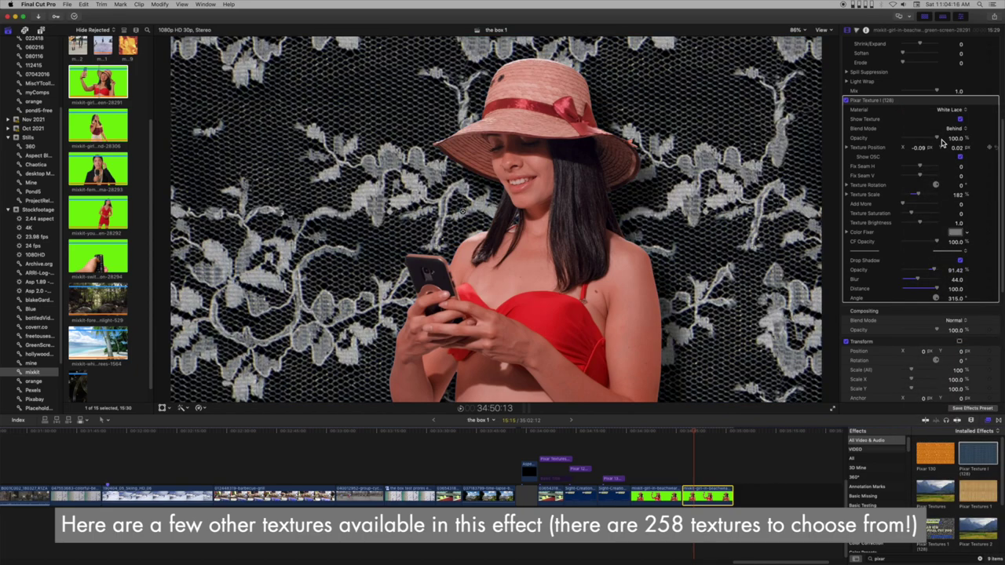
click(953, 111)
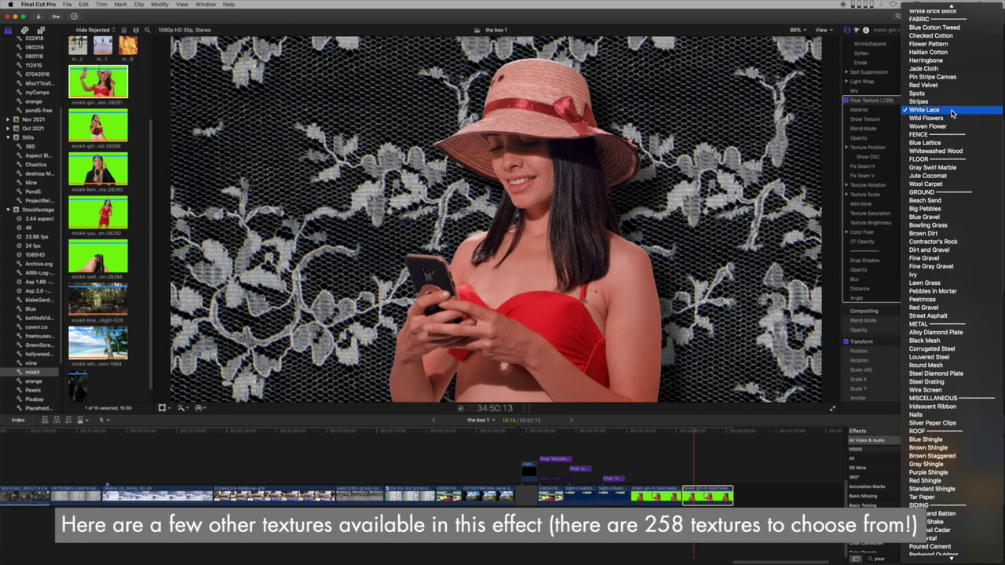
click(947, 250)
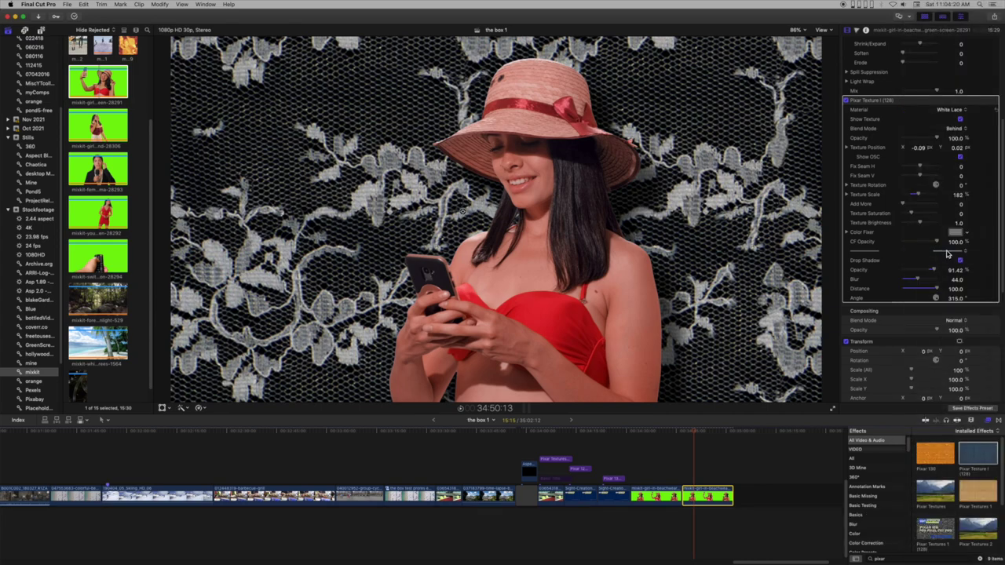
Switch the material to Wire Screen and shrink Texture Scale to about 38
click(954, 112)
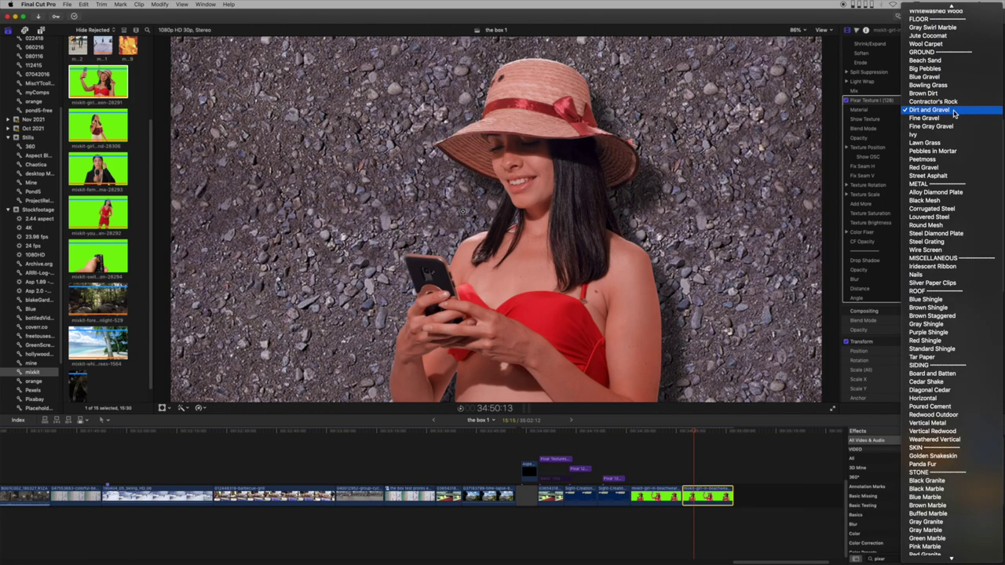
click(947, 249)
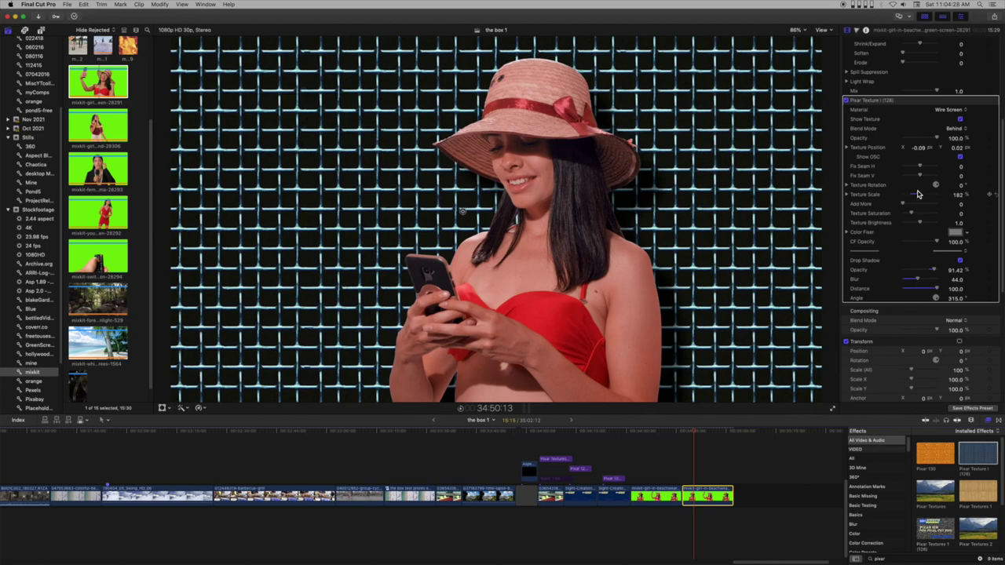
mouse_move(919, 198)
mouse_down()
mouse_move(906, 200)
mouse_move(937, 212)
mouse_up()
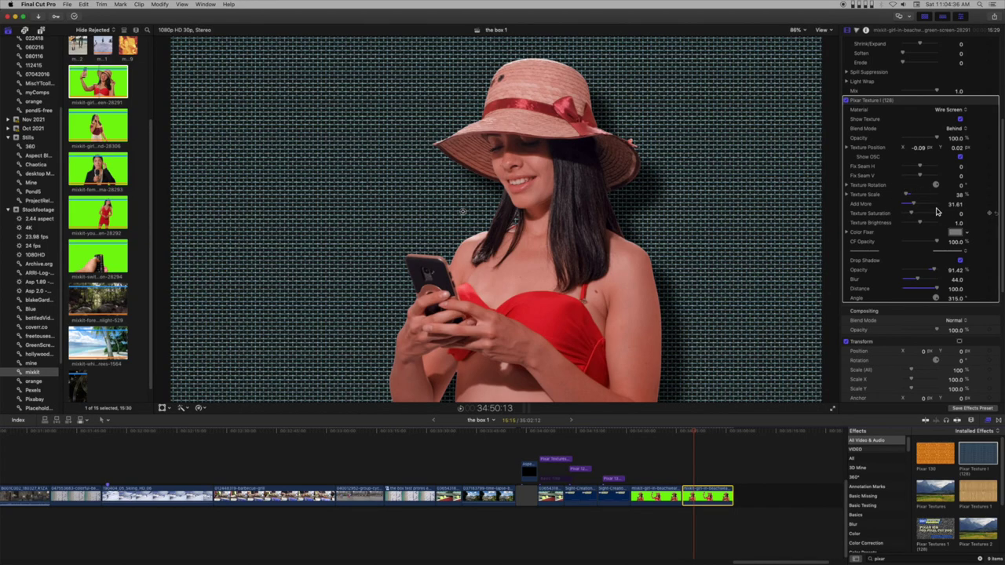
Switch the material to Tar Paper, enlarge it, and darken its Color Fixer tint
click(951, 109)
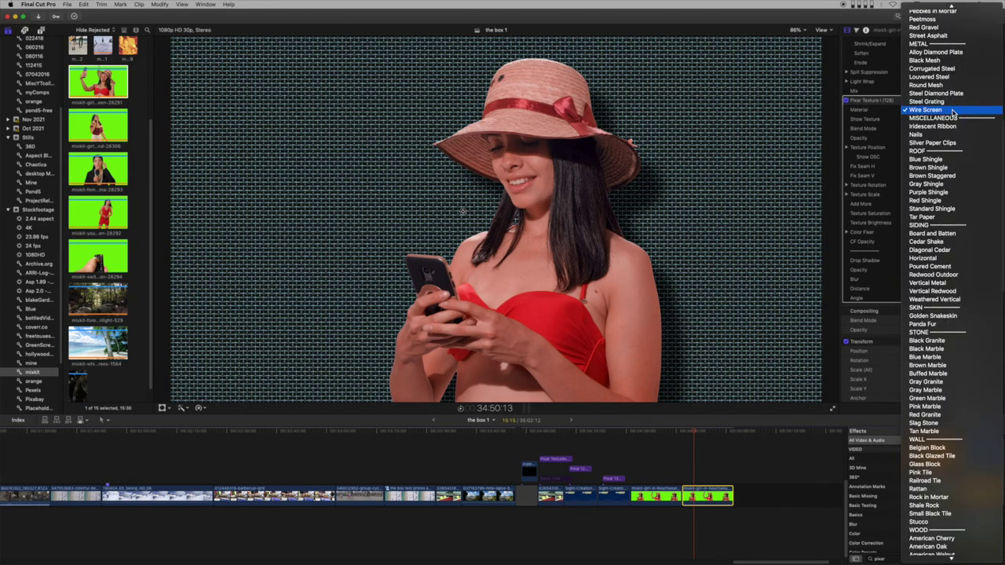
click(953, 217)
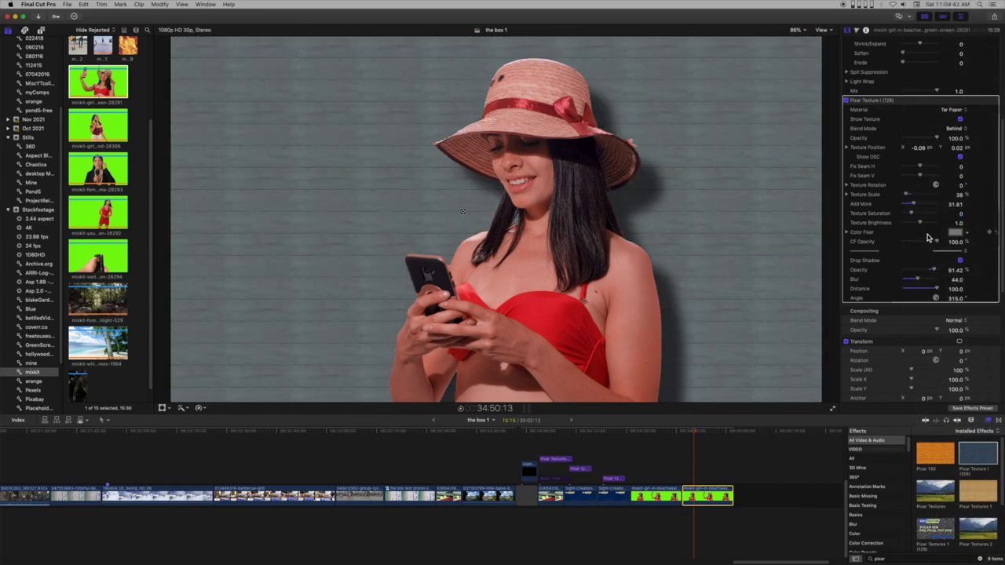
drag(907, 196, 915, 196)
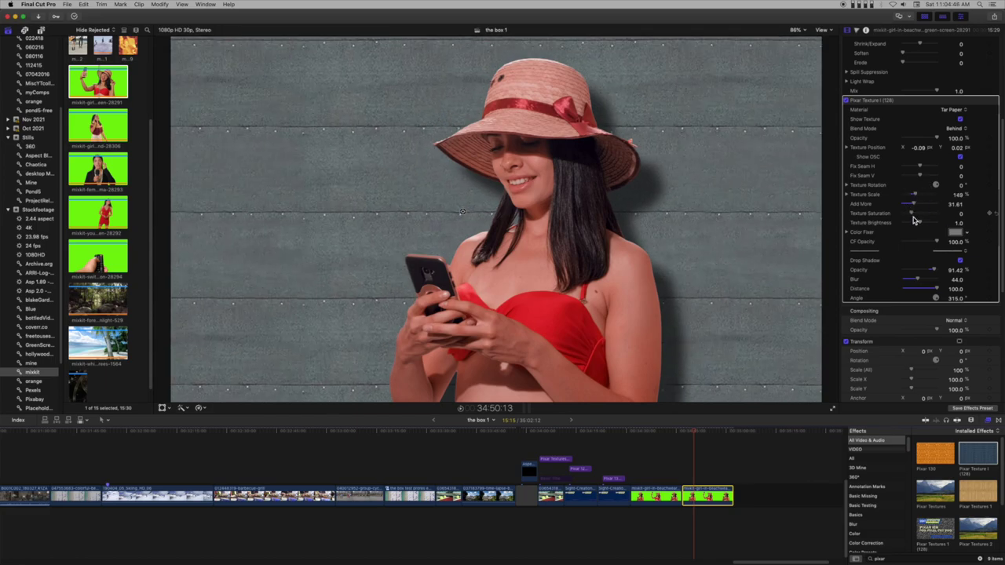
click(956, 233)
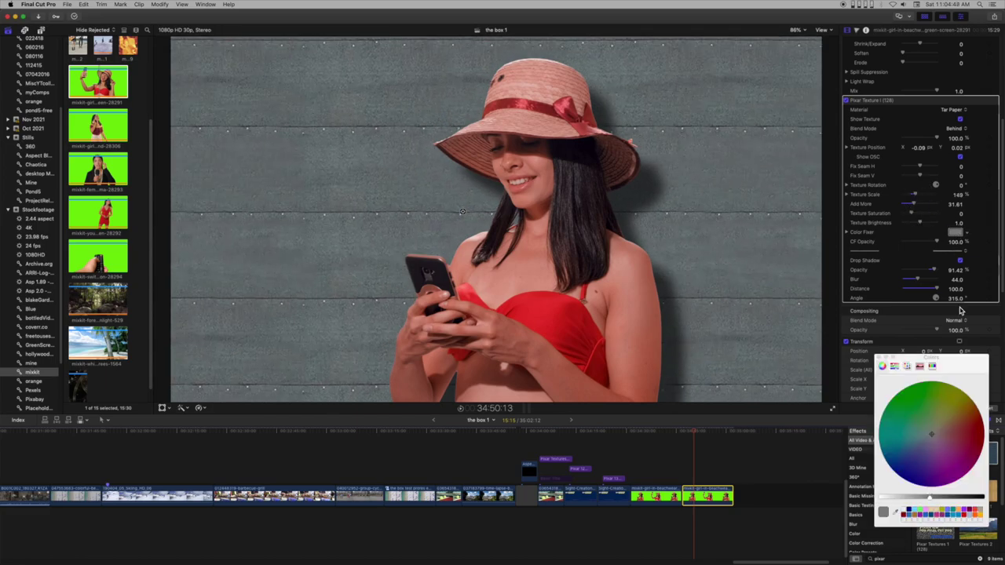
drag(933, 500, 940, 499)
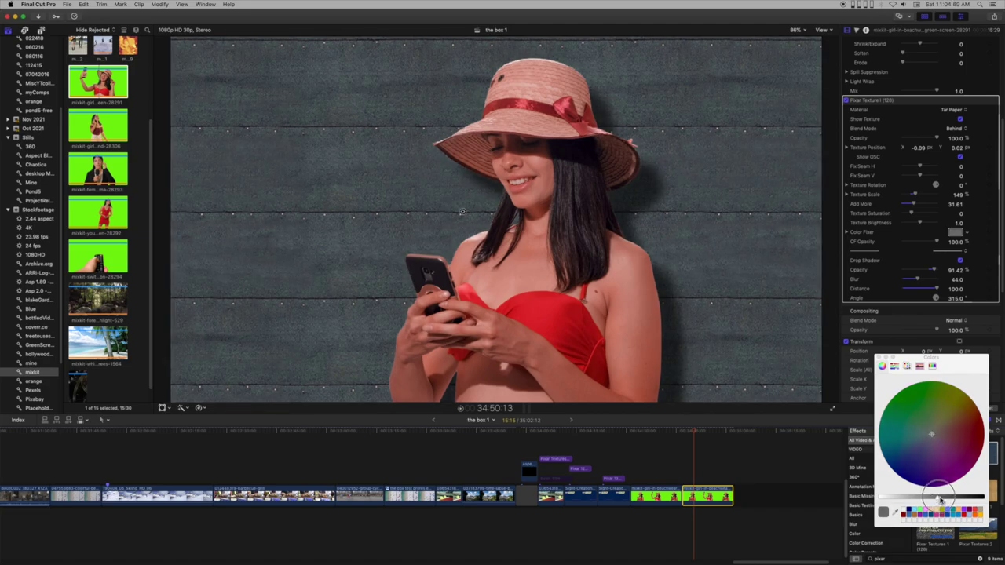
Switch the material to Panda Fur and lower its Texture Saturation slightly
click(954, 111)
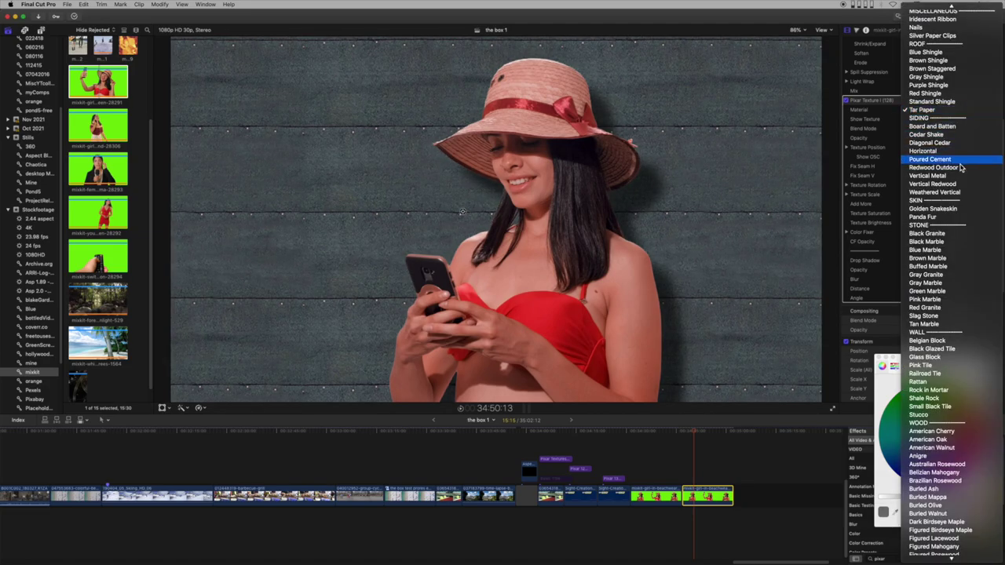
click(956, 219)
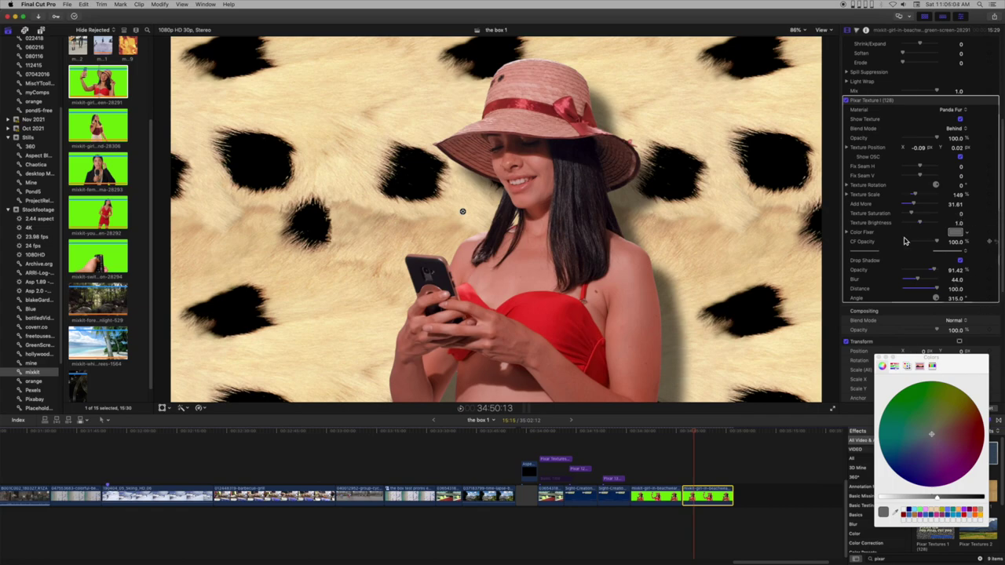
drag(912, 213, 909, 219)
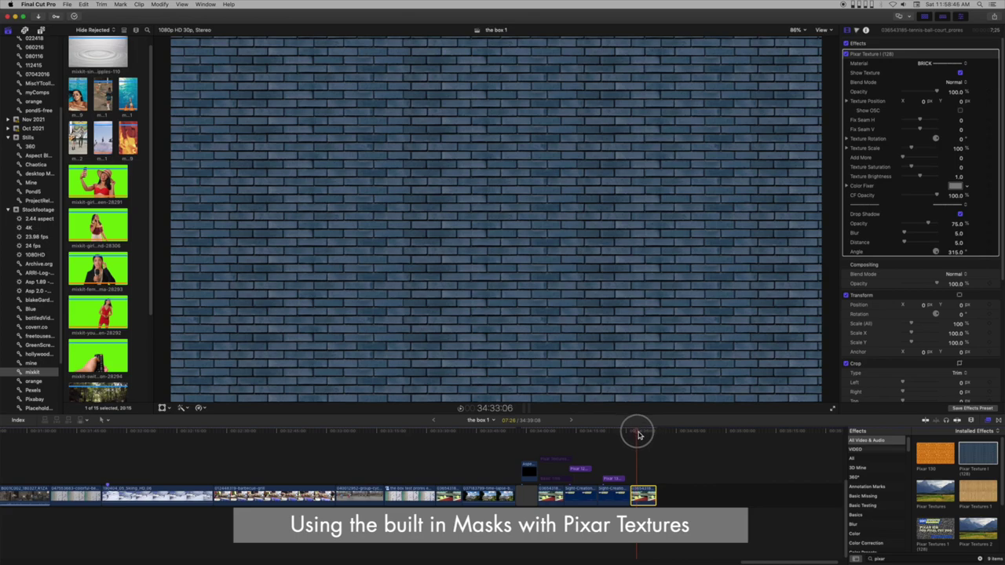
At a later tennis frame, uncheck Show Texture and add a Color Mask sampled from the red court
click(638, 434)
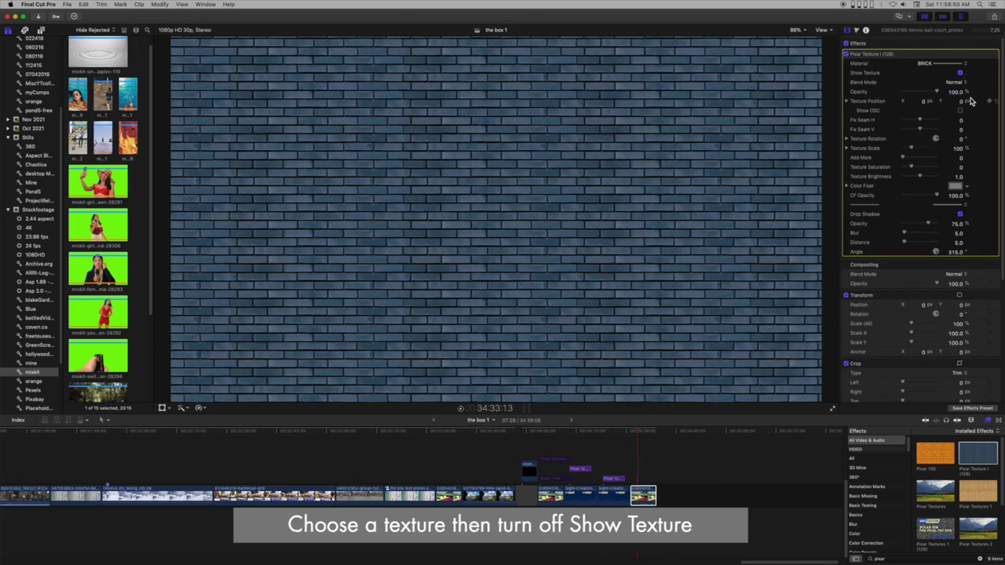
click(960, 73)
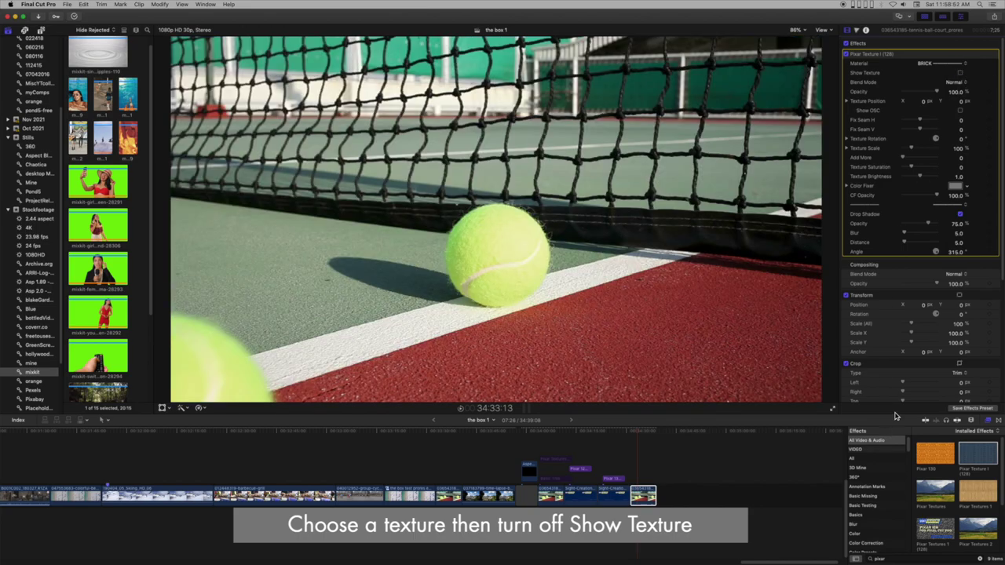
click(959, 54)
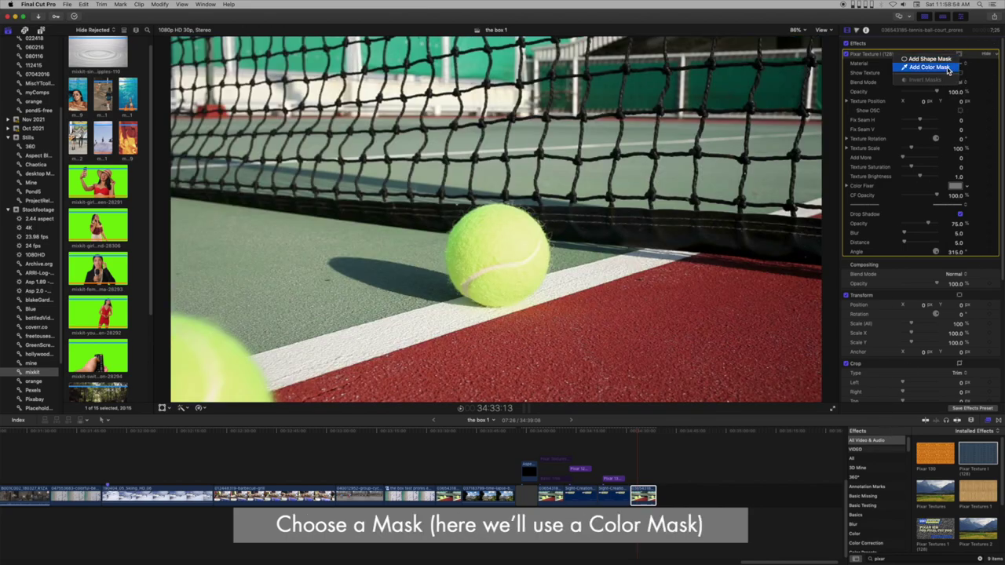
click(947, 70)
click(577, 328)
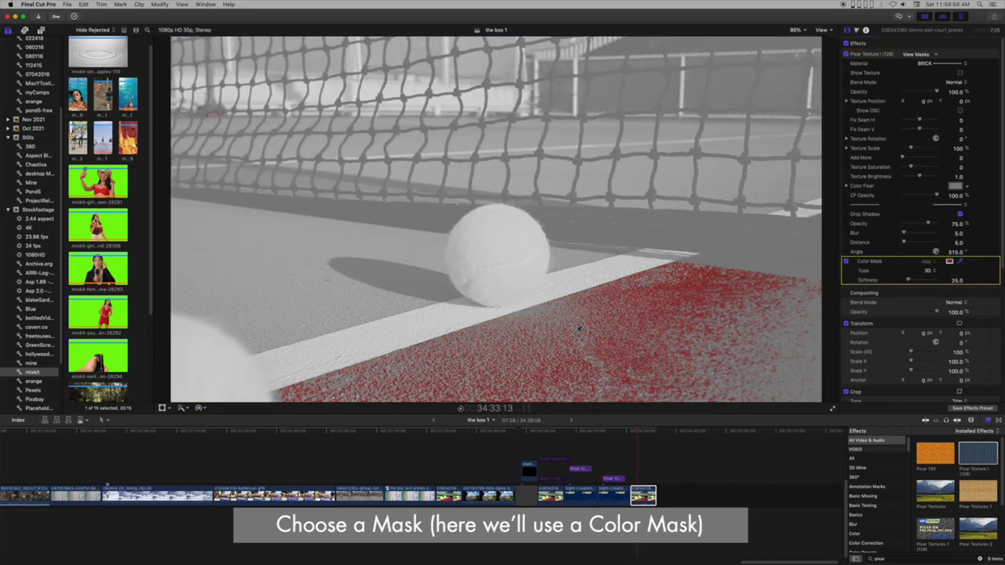
Drag-sample more court reds, checking with View Masks, until the matte covers the whole court
drag(578, 329, 579, 333)
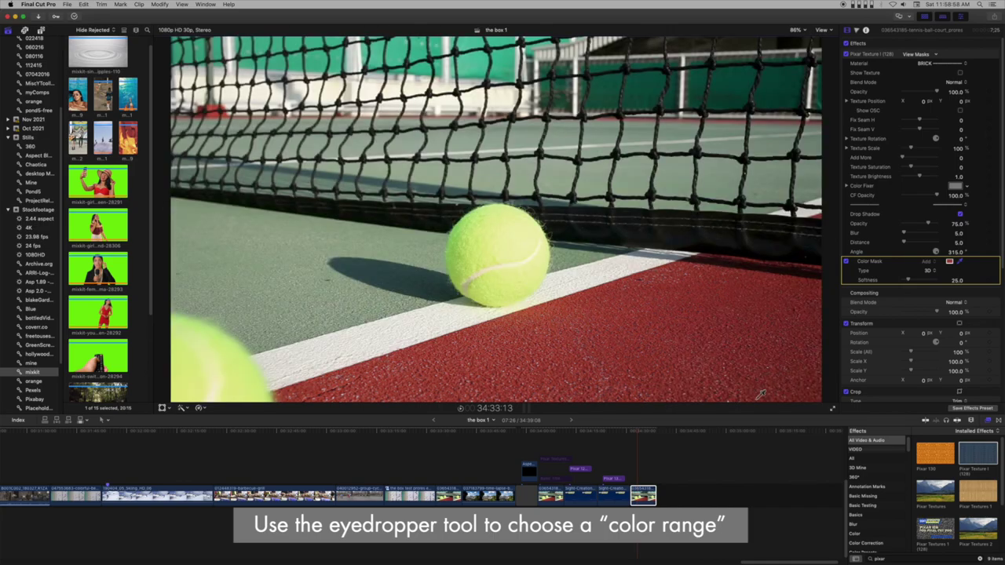
click(920, 55)
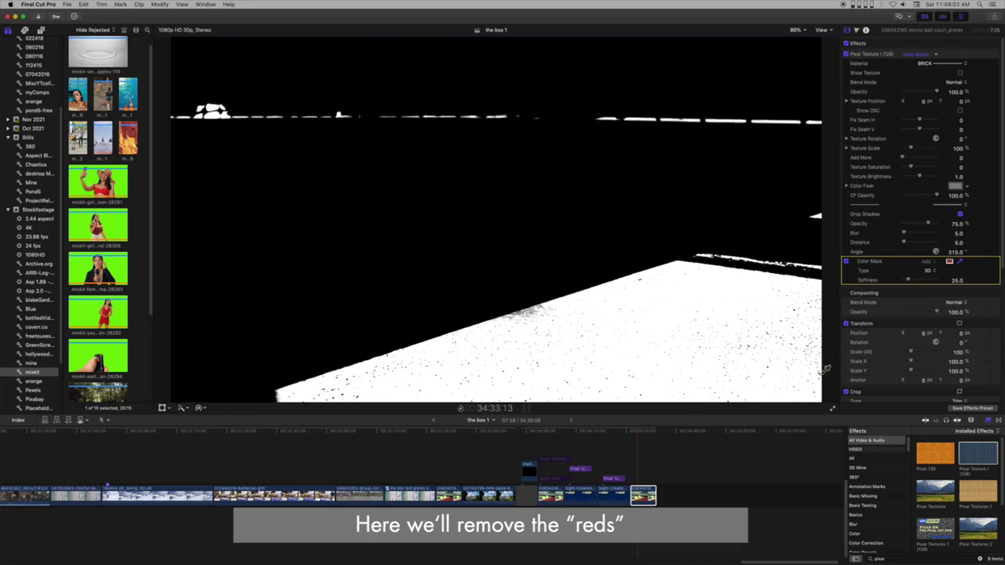
drag(538, 309, 587, 321)
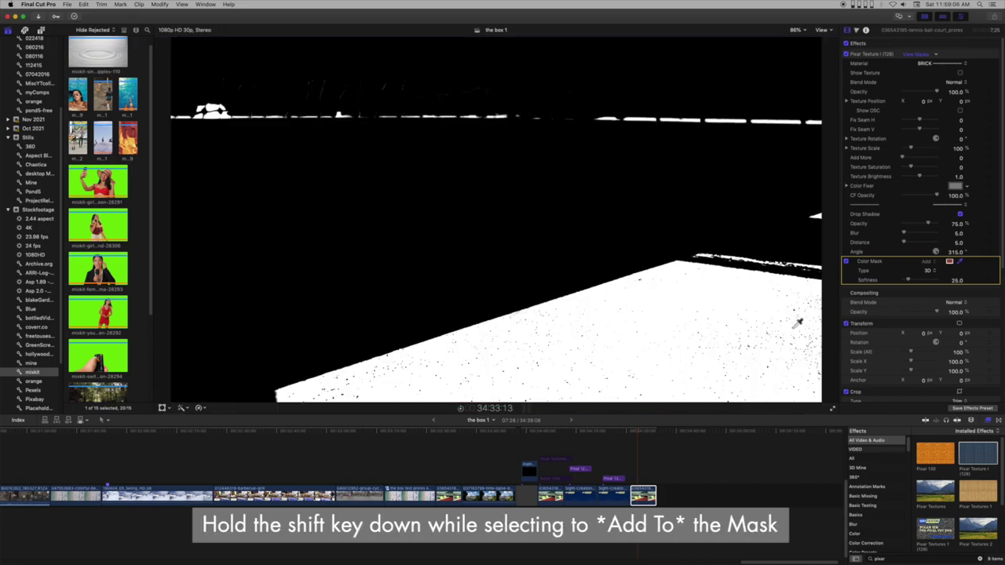
click(915, 54)
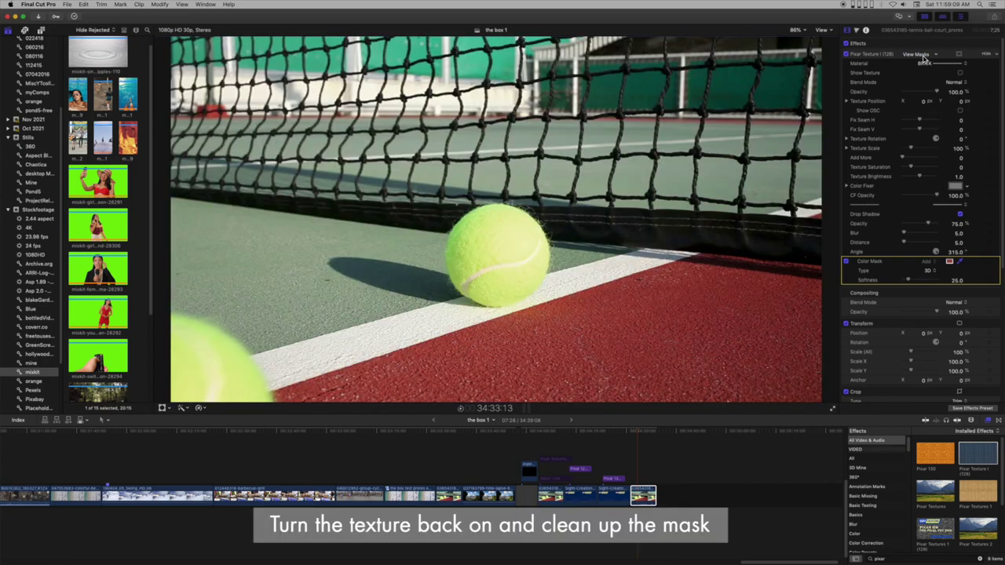
Show bricks over the widened red-court mask, tilted 40° Y and 9.4° Z, with saturation at -1
click(959, 73)
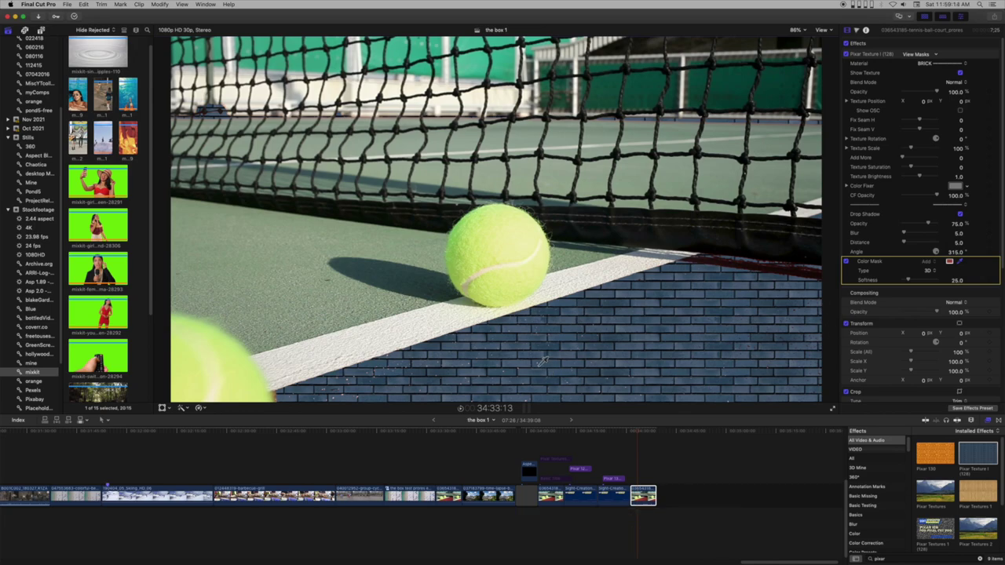
drag(541, 361, 536, 360)
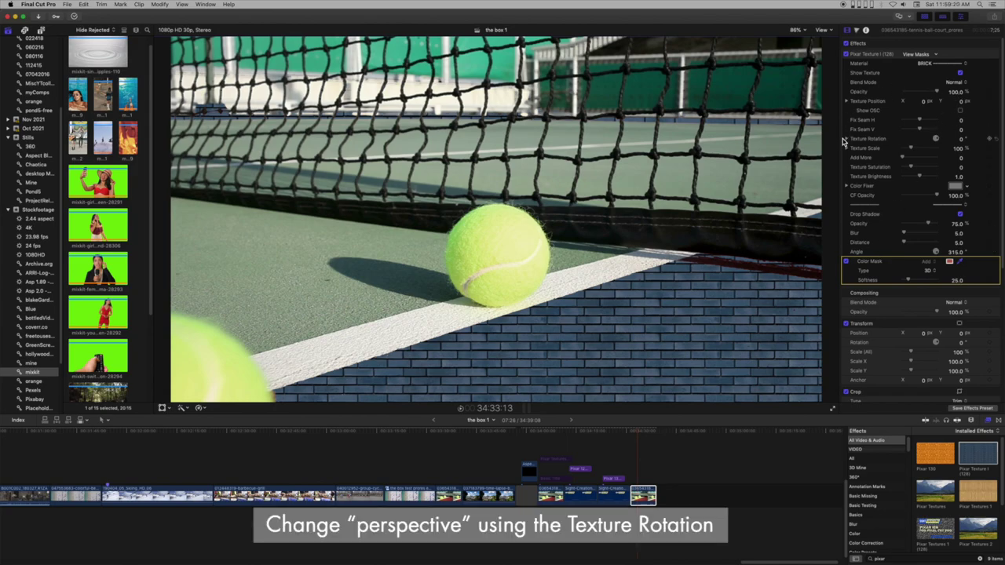
click(847, 138)
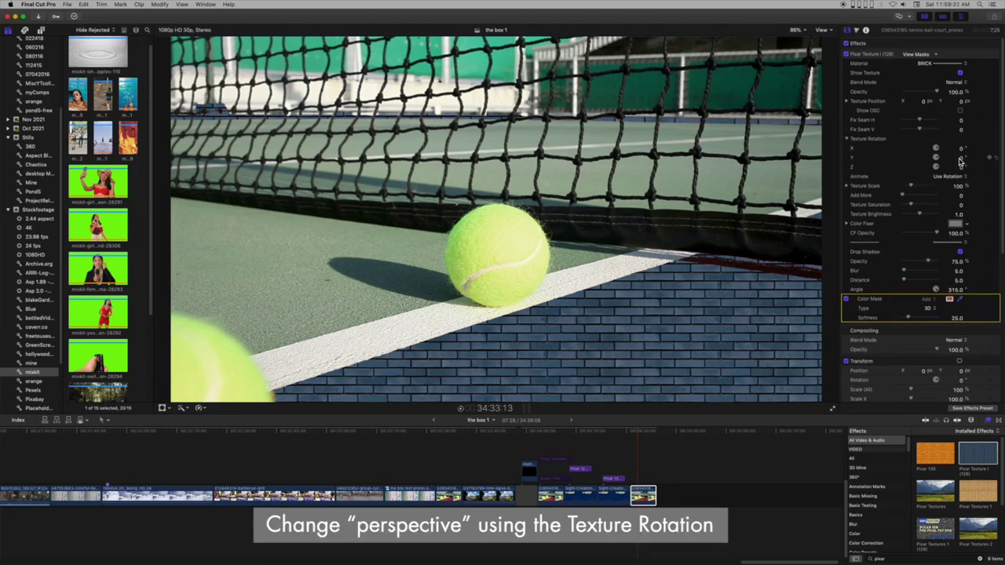
mouse_move(962, 158)
mouse_down()
mouse_move(984, 158)
mouse_move(963, 170)
mouse_move(961, 158)
mouse_up()
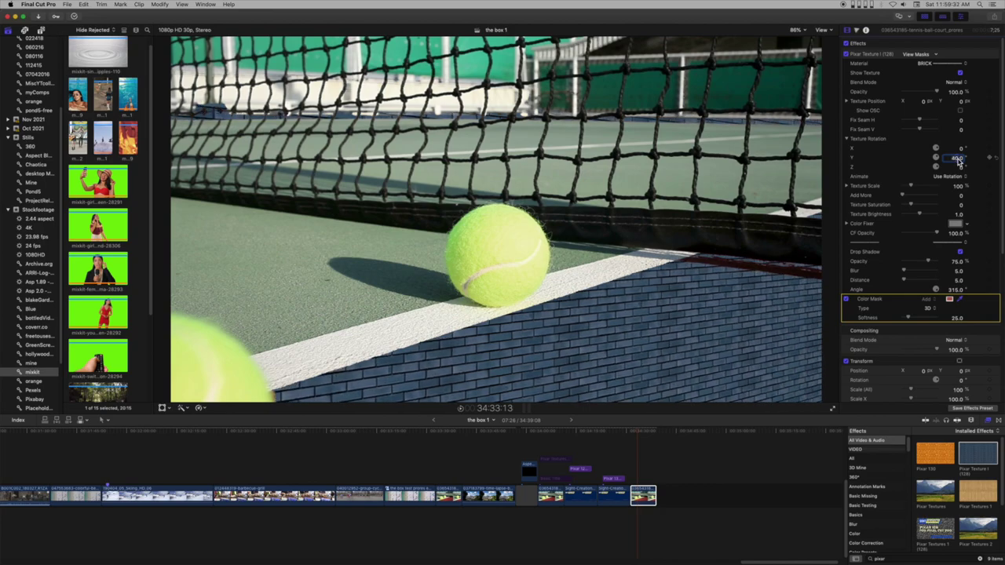
drag(958, 158, 959, 167)
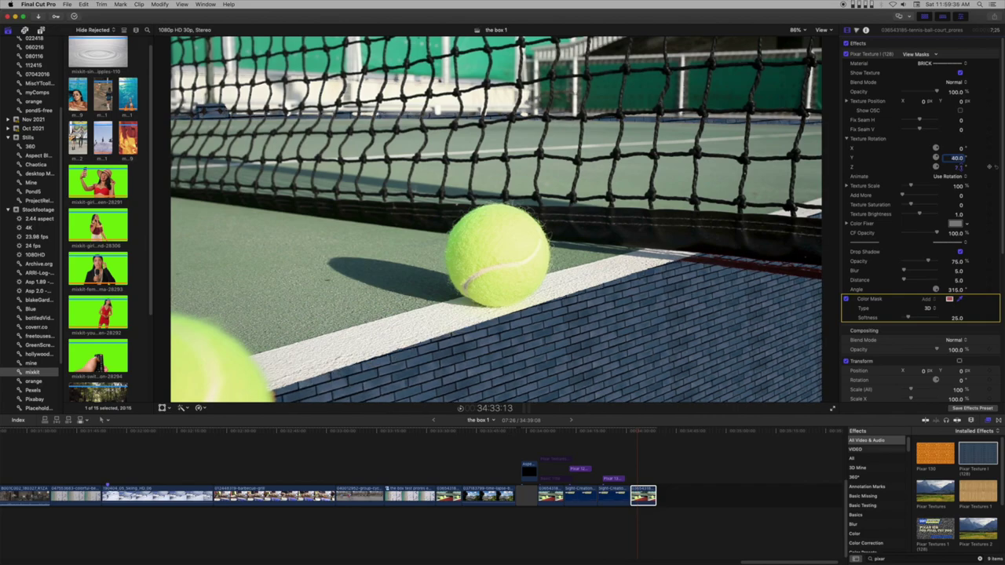
drag(956, 167, 959, 167)
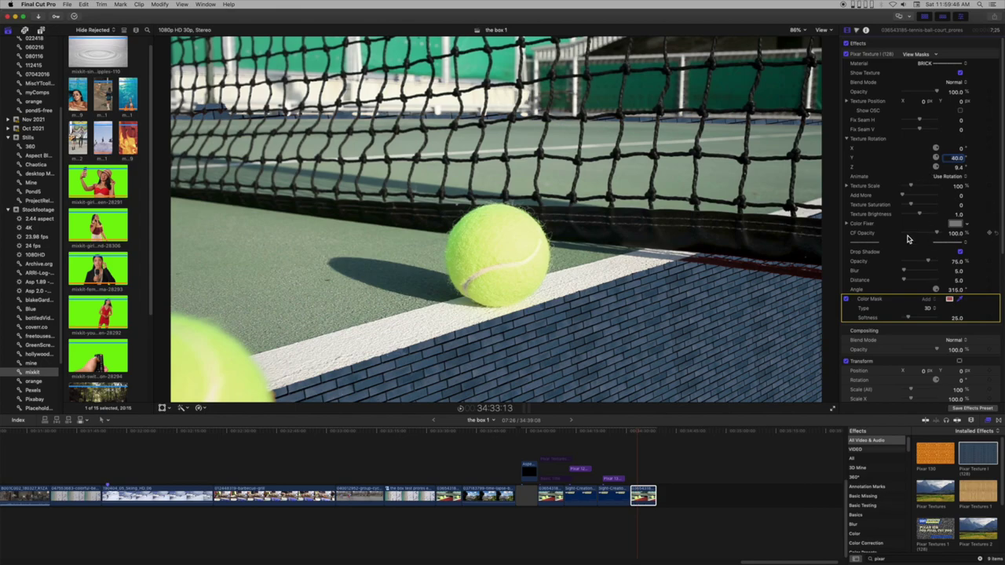
drag(910, 205, 891, 210)
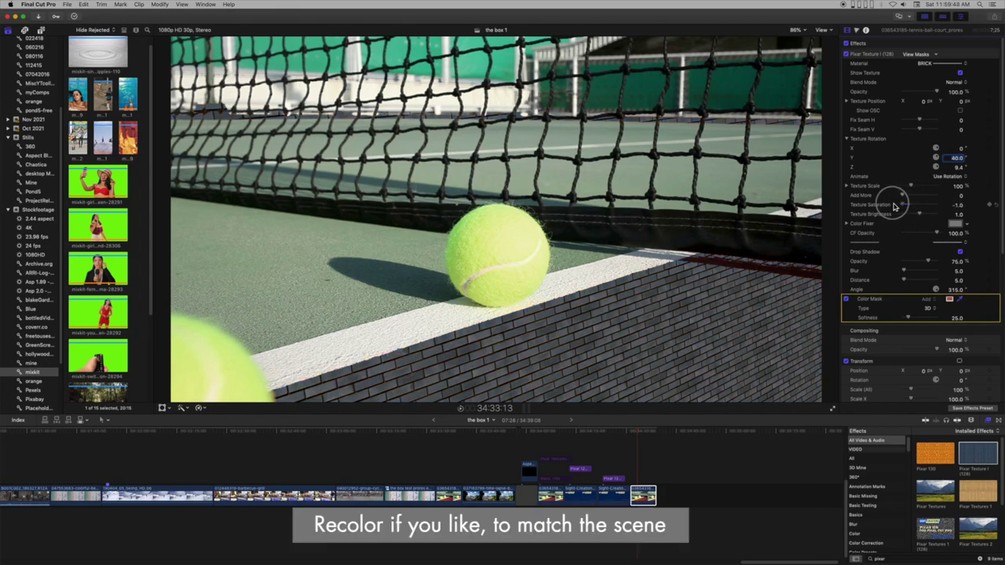
Tint the court bricks a lighter, greyer reddish-brown with the Color Fixer colour
click(955, 225)
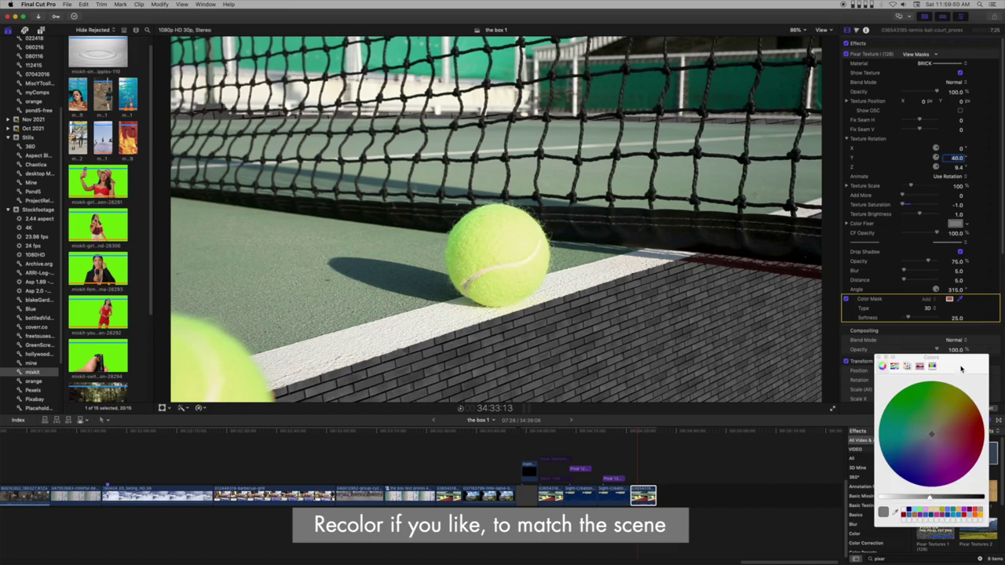
click(944, 434)
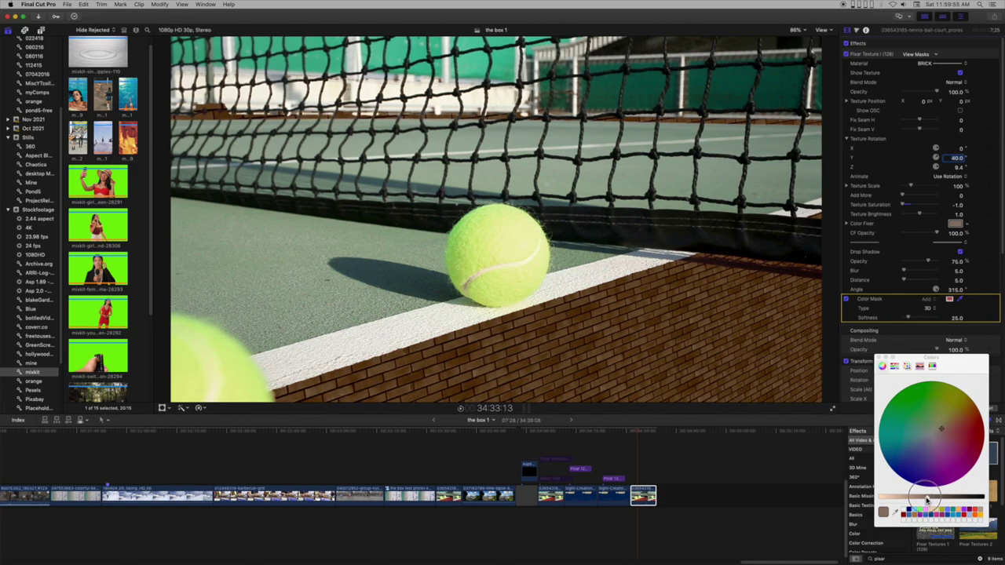
drag(929, 496, 924, 497)
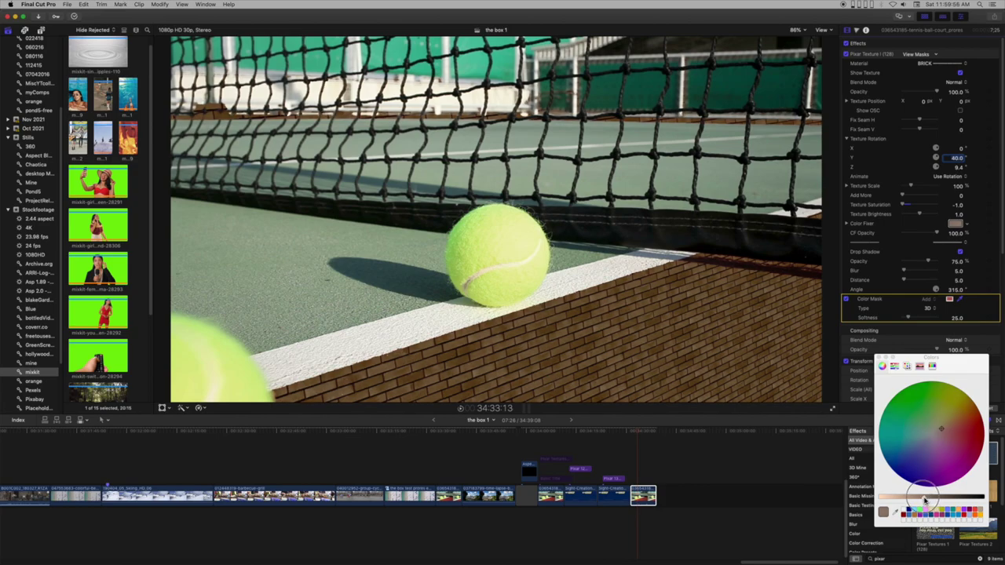
click(878, 358)
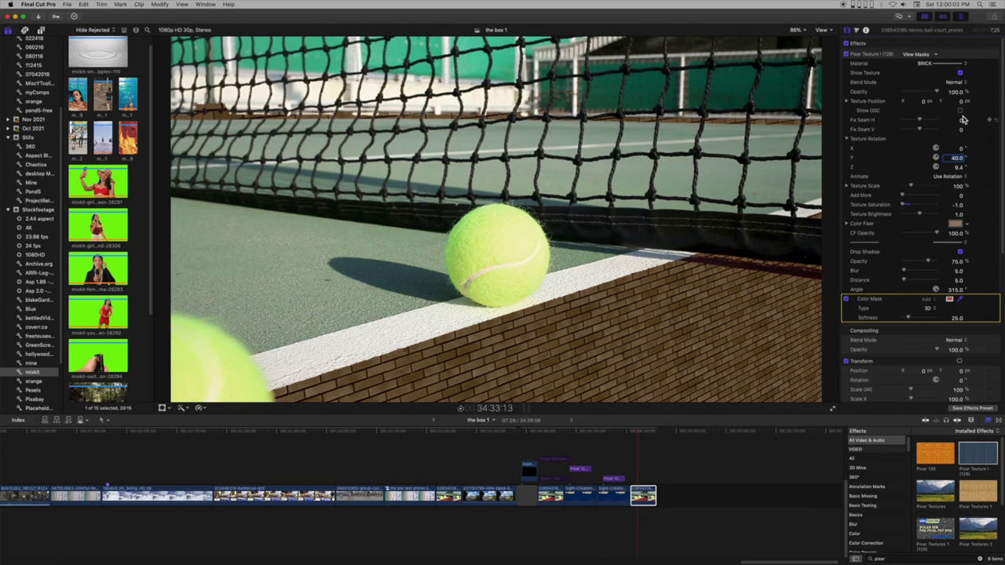
Set the texture's Z rotation to 9.3° and nudge the bricks vertically to line up with the court
click(881, 55)
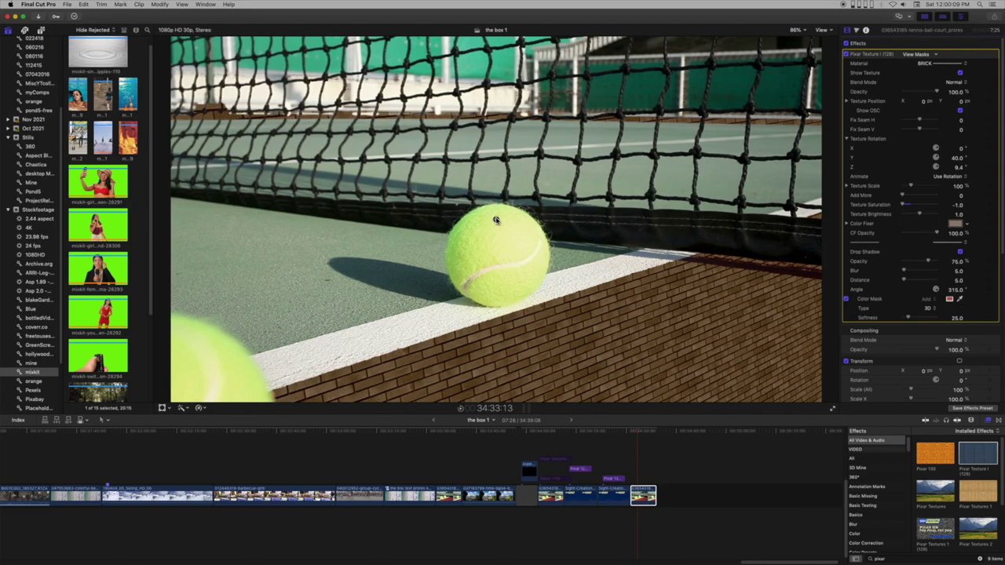
drag(496, 221, 497, 225)
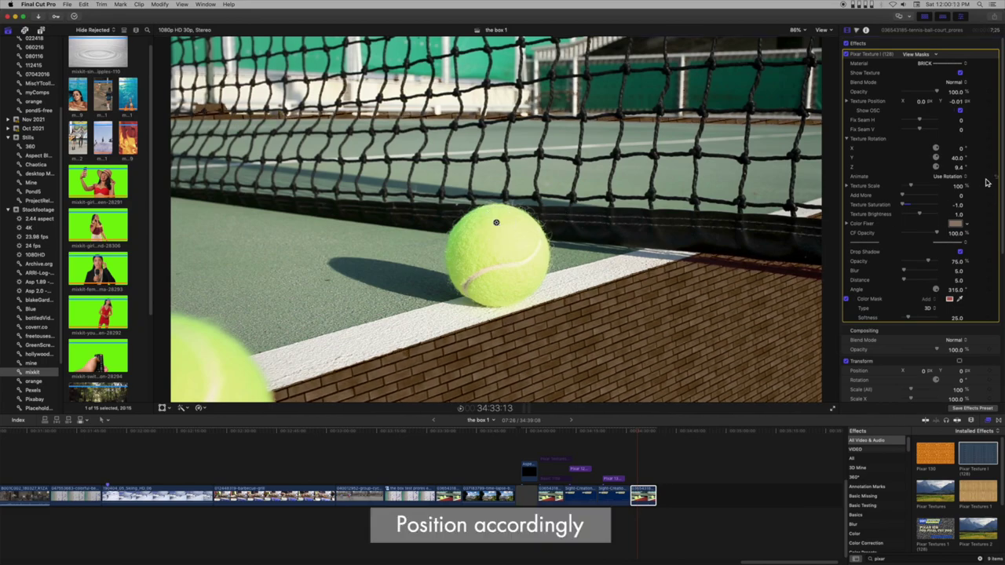
click(957, 167)
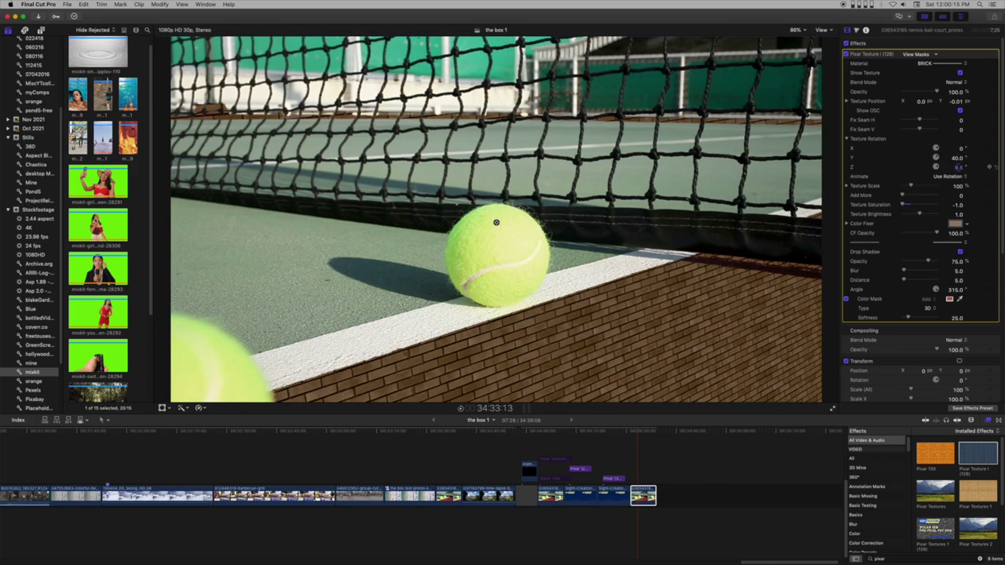
drag(956, 167, 956, 168)
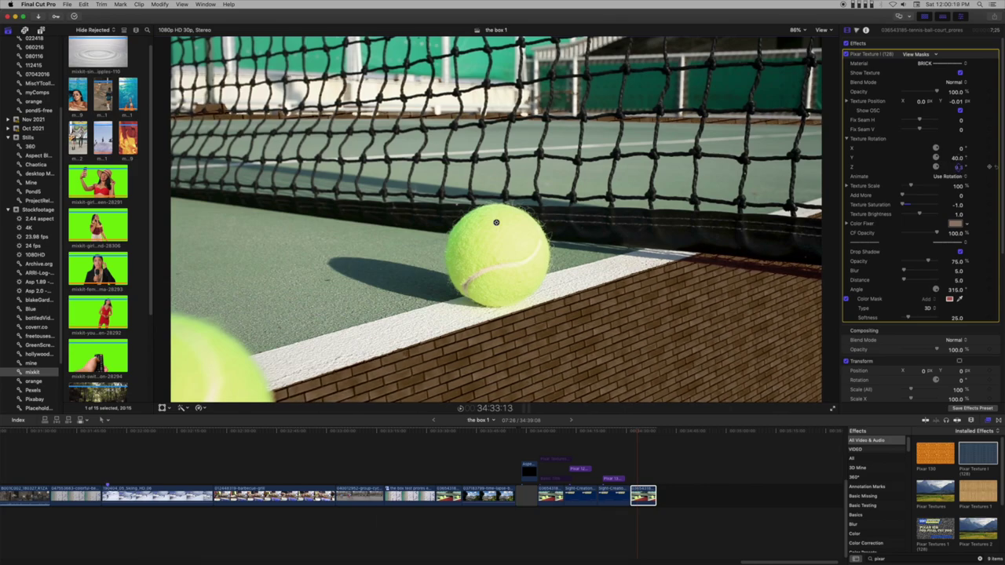
drag(494, 223, 496, 221)
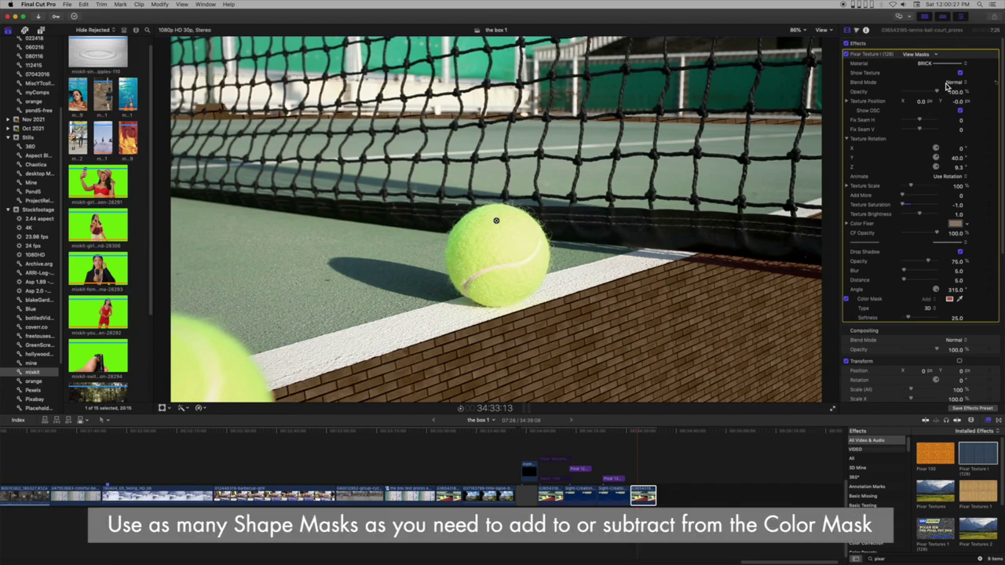
Add a Shape Mask below the Color Mask and set it to Subtract
click(962, 59)
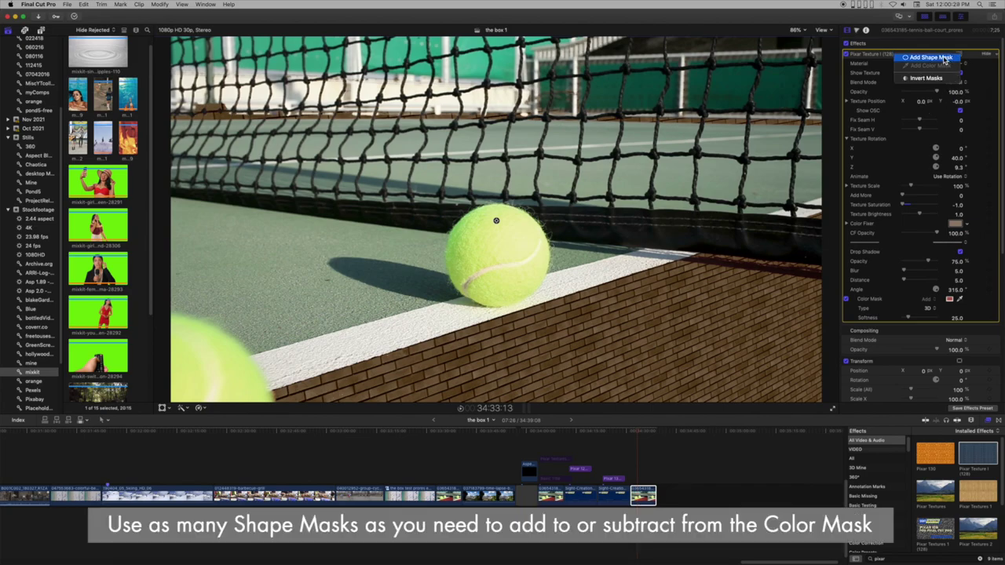
click(930, 61)
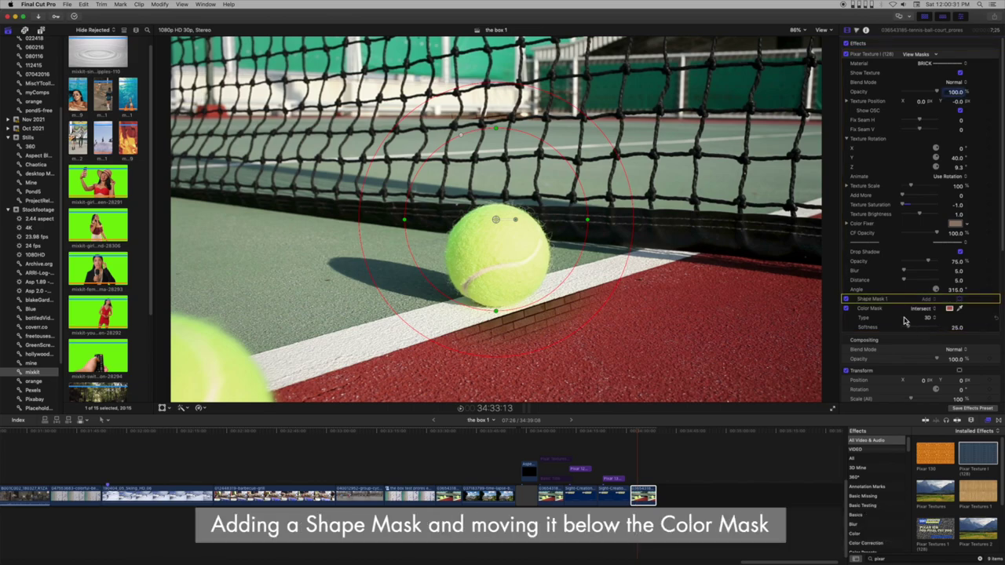
drag(883, 306, 879, 326)
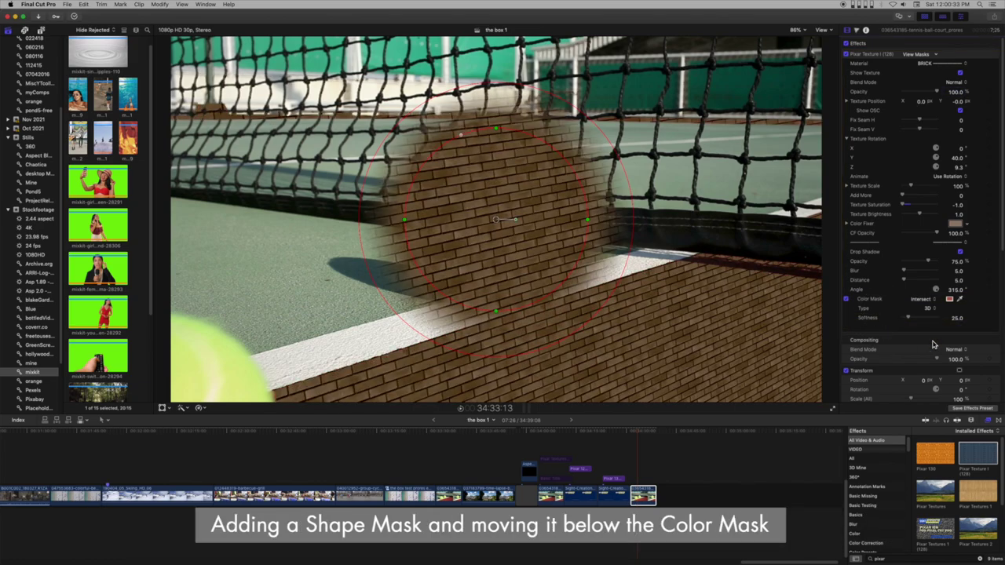
click(926, 328)
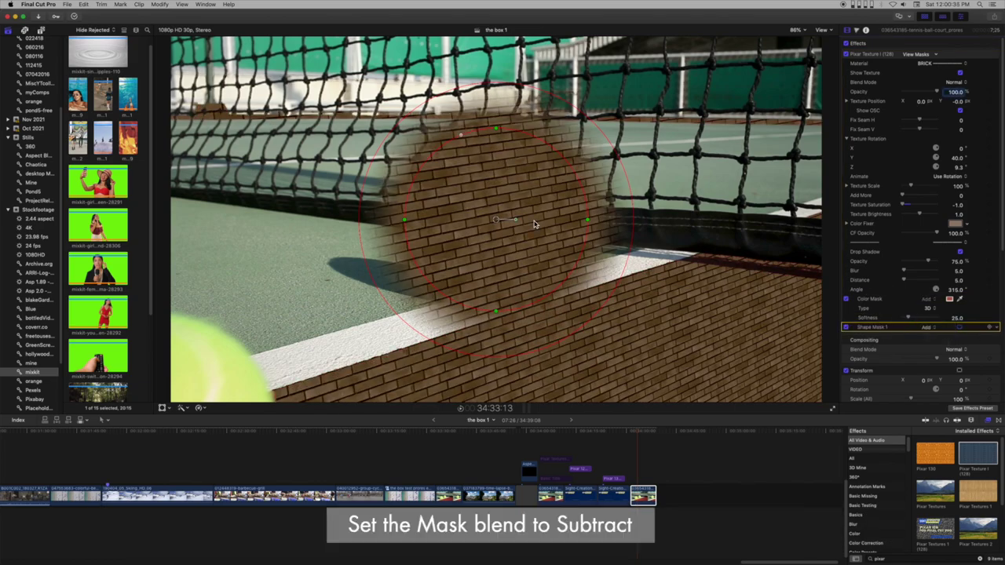
click(932, 335)
Stretch the shape mask into a wide rectangle covering the ball, net and upper court
drag(465, 140, 384, 139)
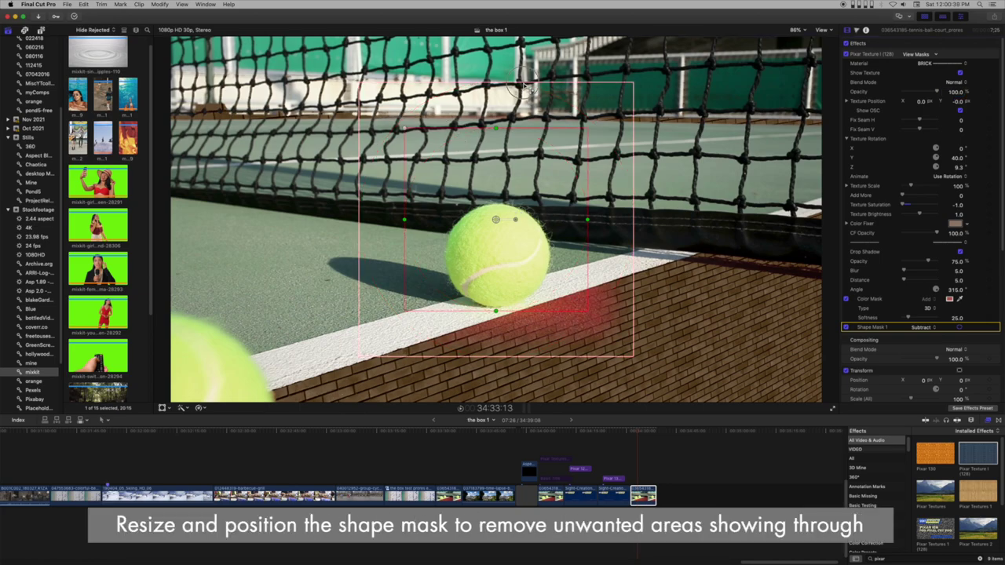
mouse_move(521, 85)
mouse_down()
mouse_move(522, 200)
mouse_move(603, 119)
mouse_up()
drag(679, 131, 833, 130)
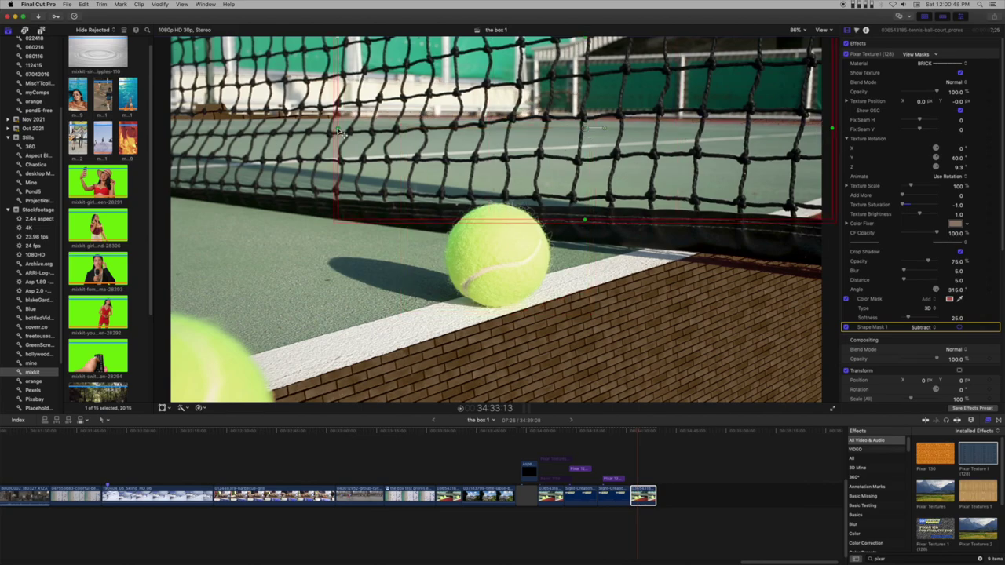
drag(342, 132, 110, 126)
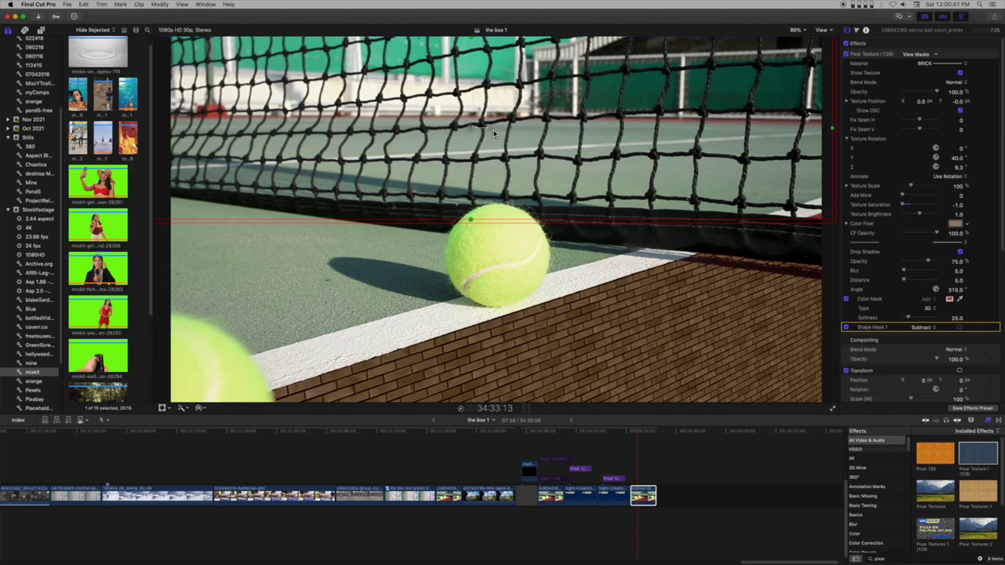
drag(479, 129, 499, 90)
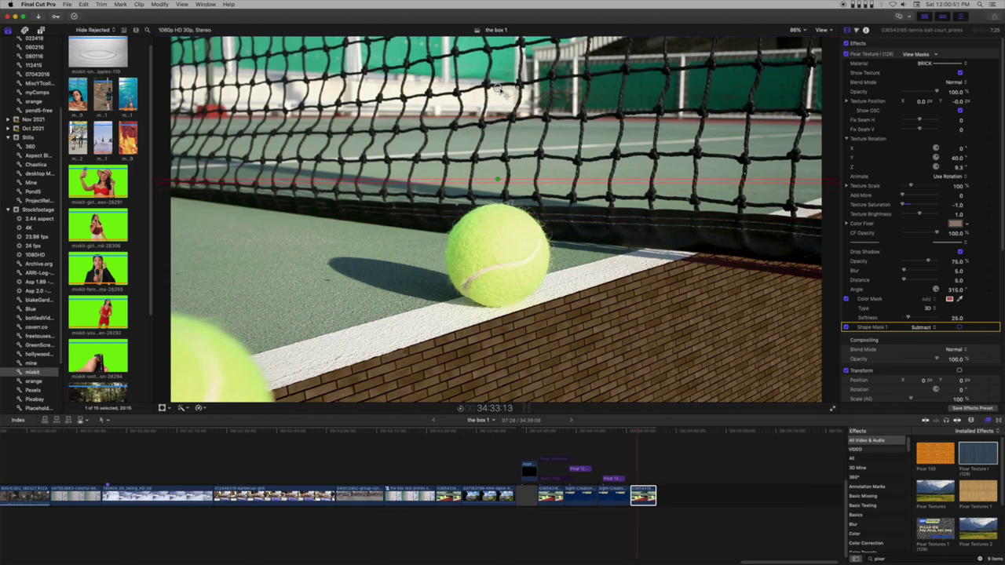
click(646, 501)
Review the brick wall, then apply Pixar Texture I to the swimming-pool clip
key(j)
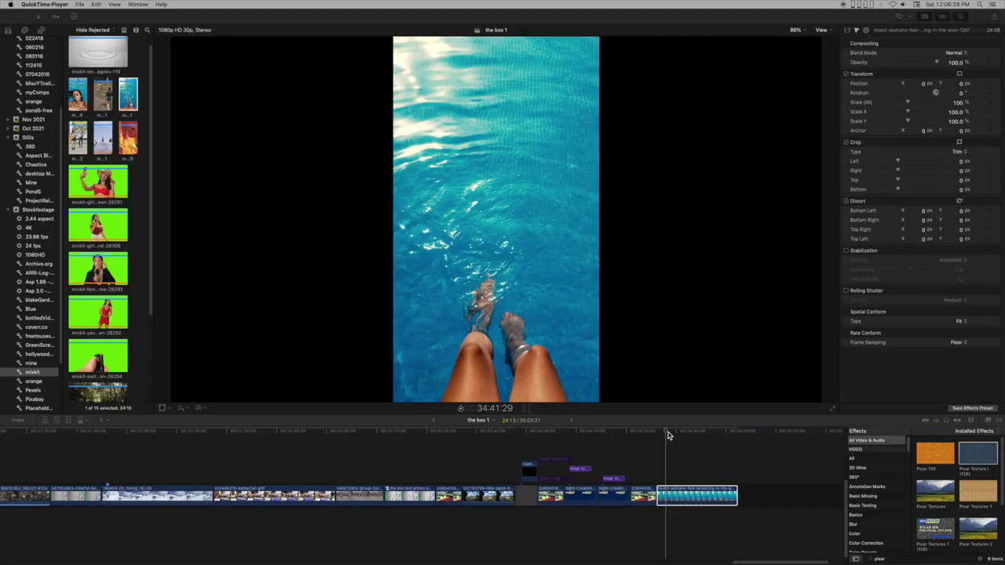
drag(685, 433, 676, 436)
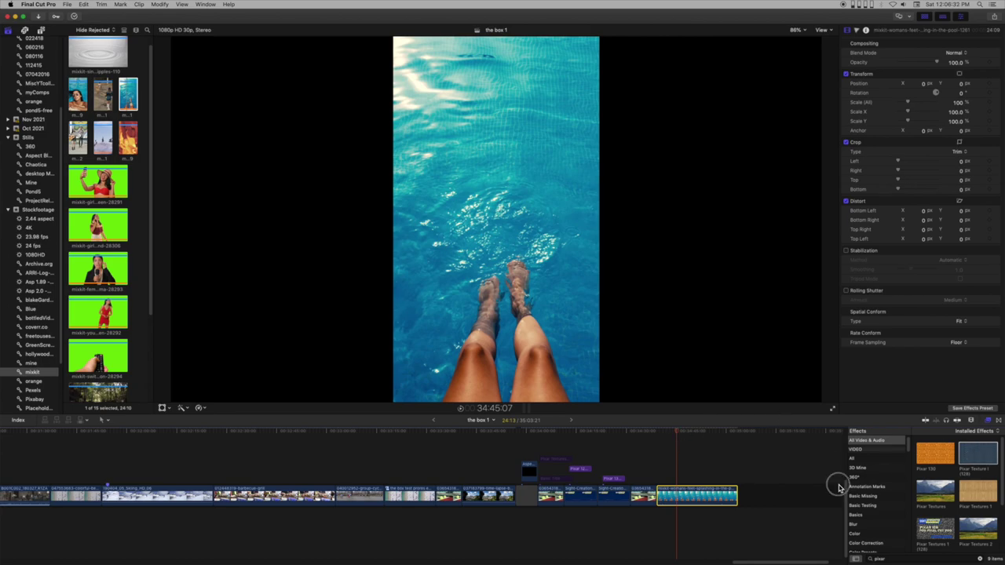
drag(982, 462, 689, 494)
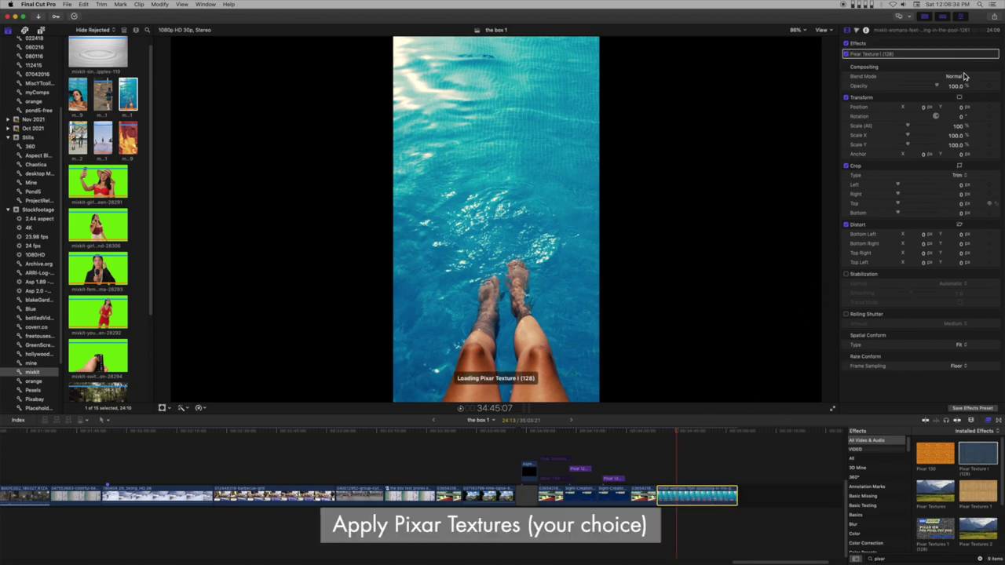
Try Multiply, then set the pool texture's Blend Mode to Overlay
click(955, 83)
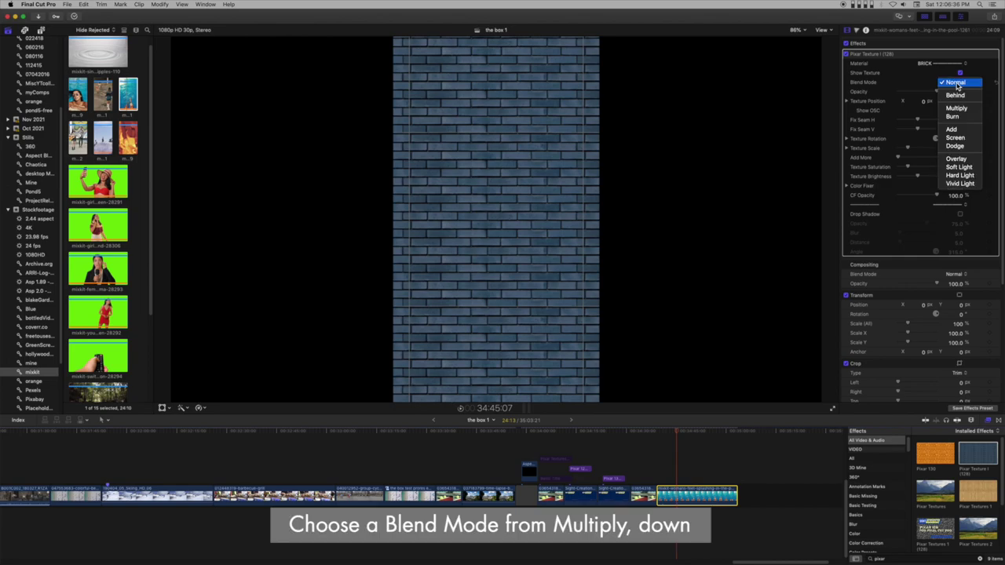
click(953, 109)
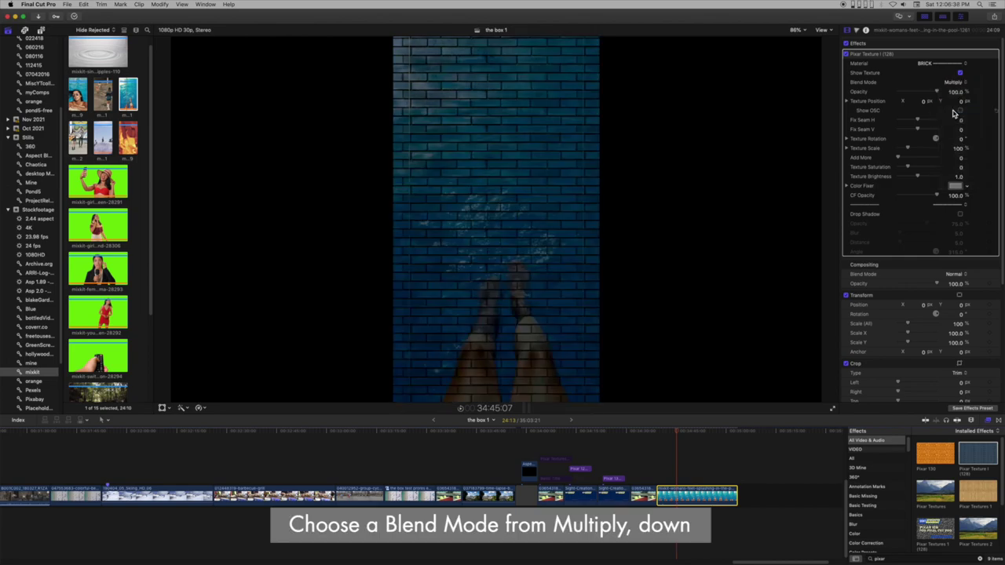
click(956, 82)
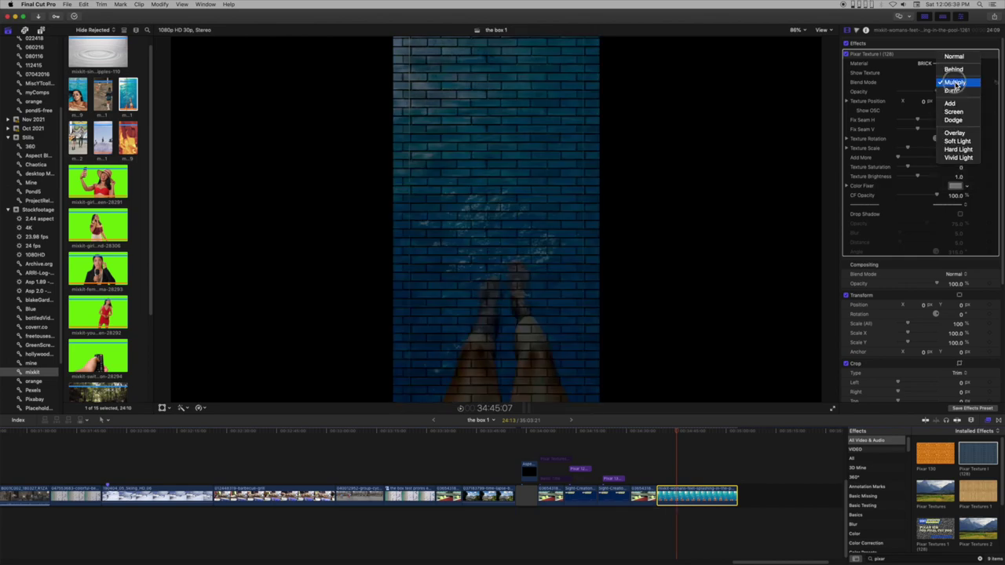
click(956, 134)
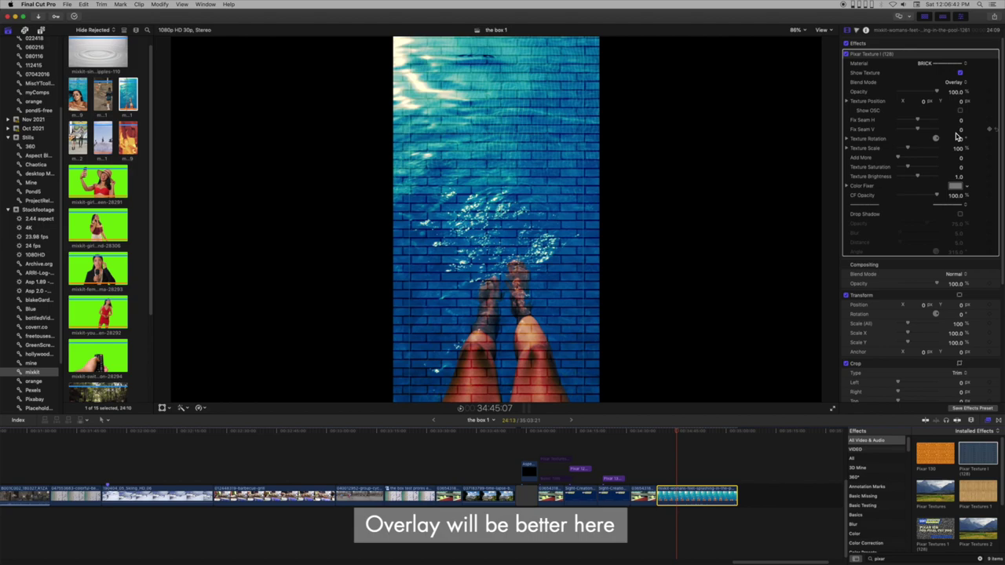
click(960, 54)
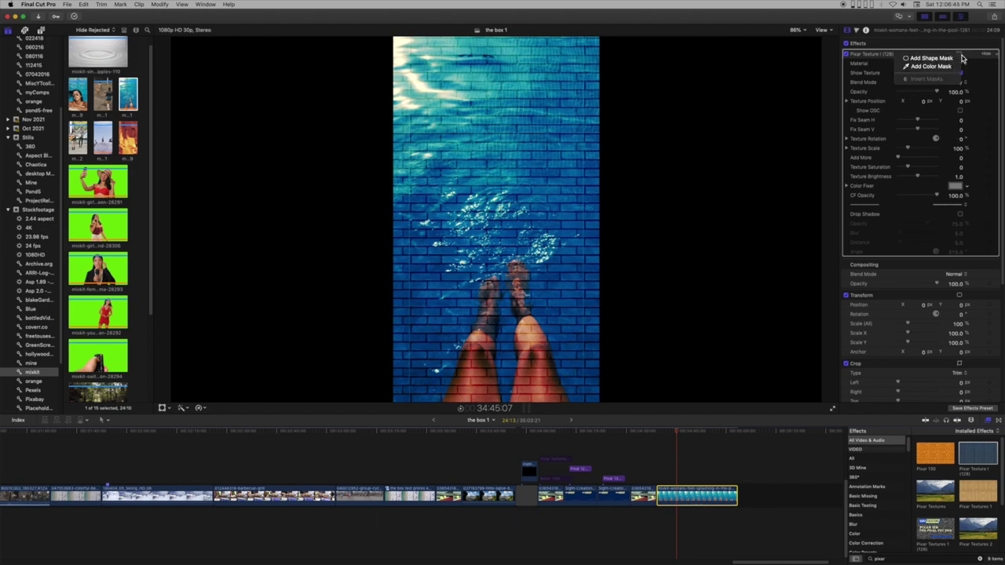
Add a Color Mask to the pool texture, sampling the blue water in several places
click(930, 67)
click(500, 221)
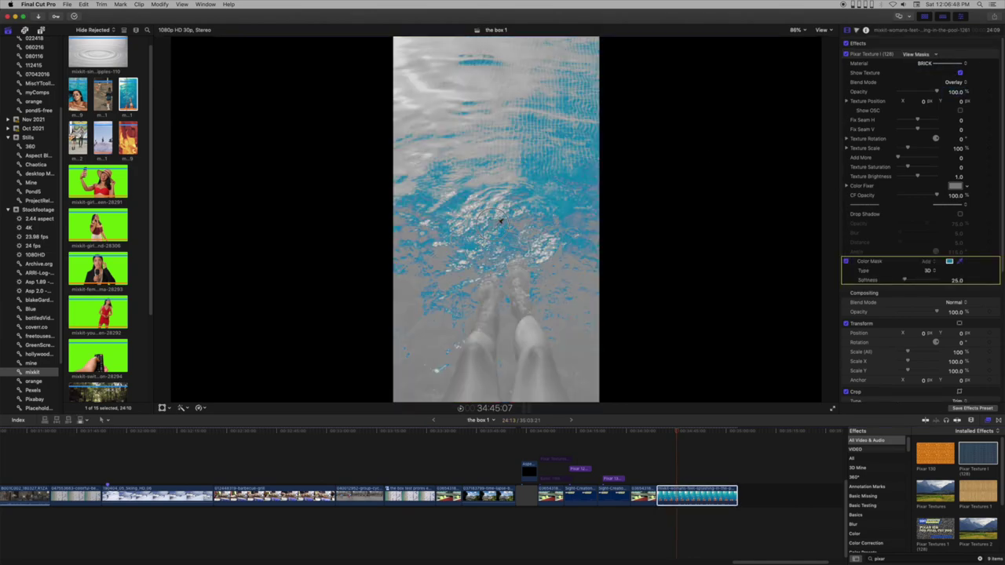
drag(499, 221, 511, 224)
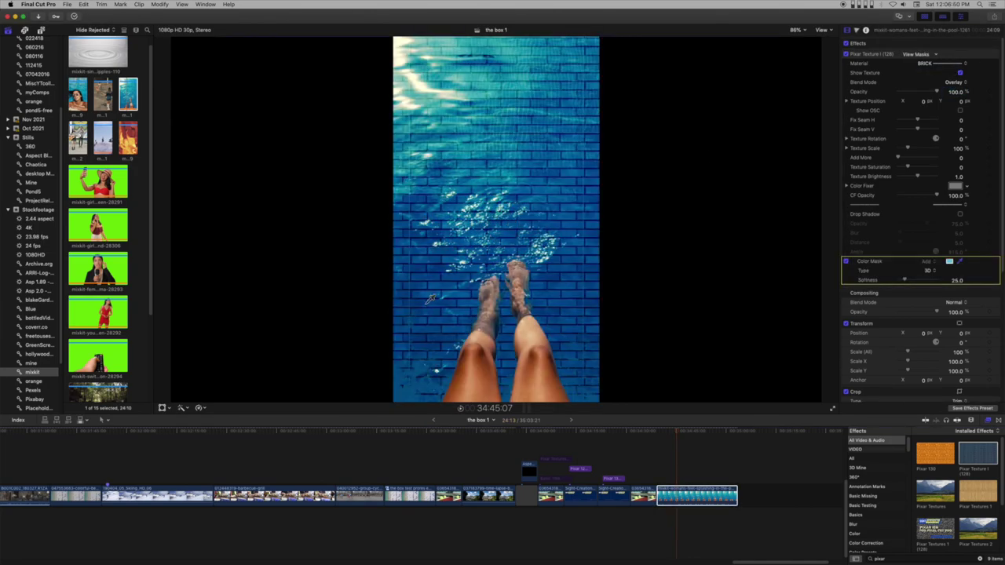
drag(416, 377, 424, 378)
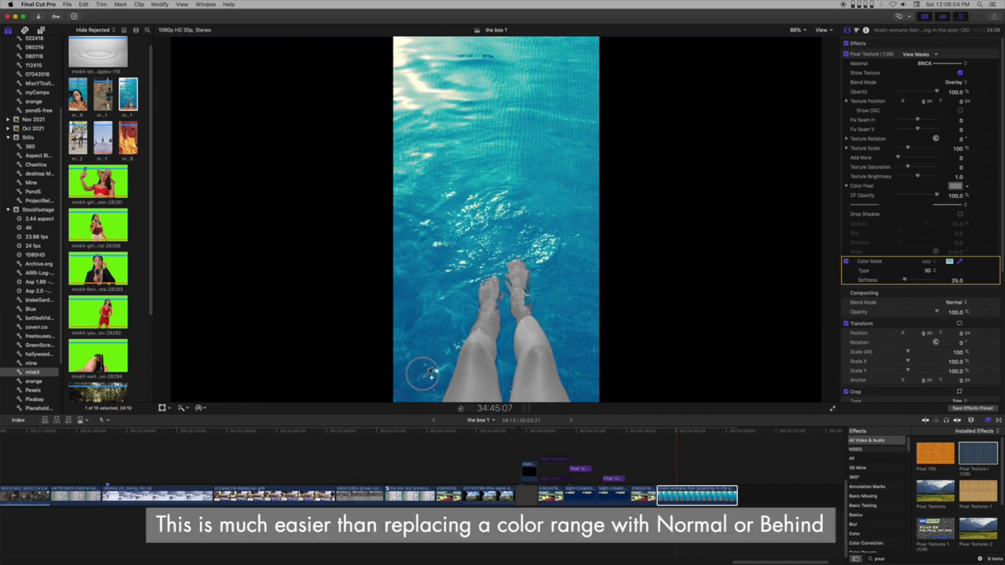
drag(430, 374, 426, 372)
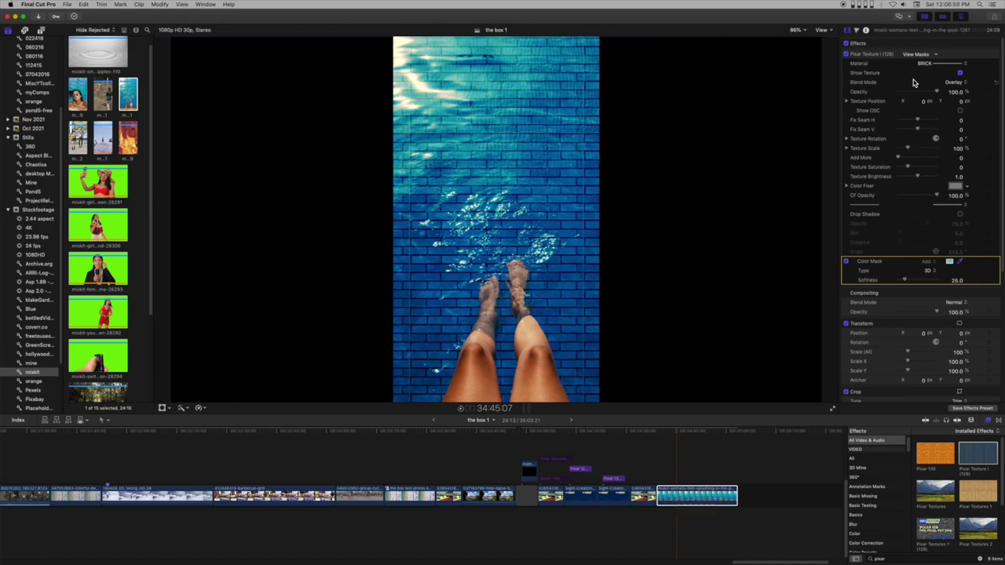
Check the mask in black and white, resample the water to widen its range, and return to full colour
click(917, 54)
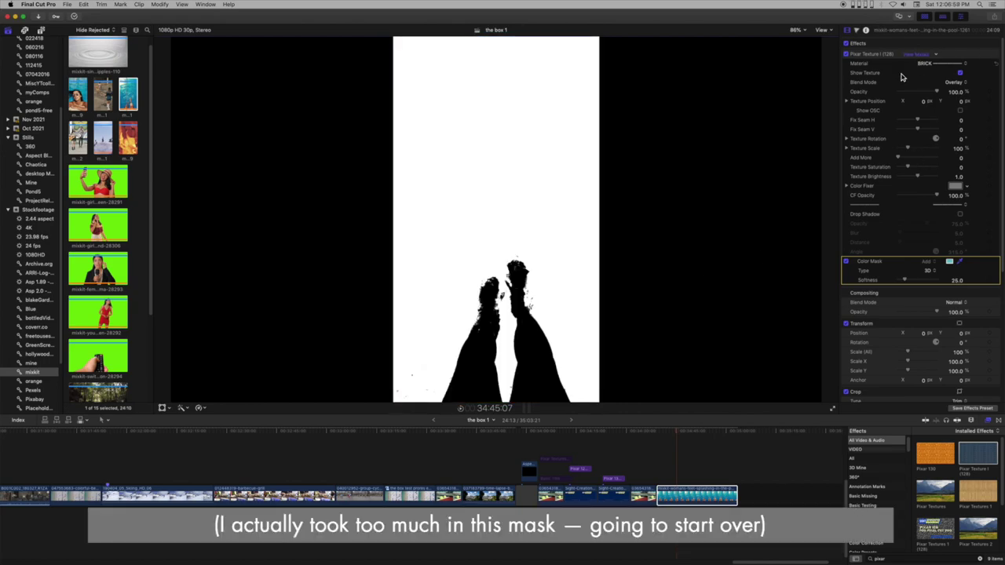
click(447, 310)
click(520, 179)
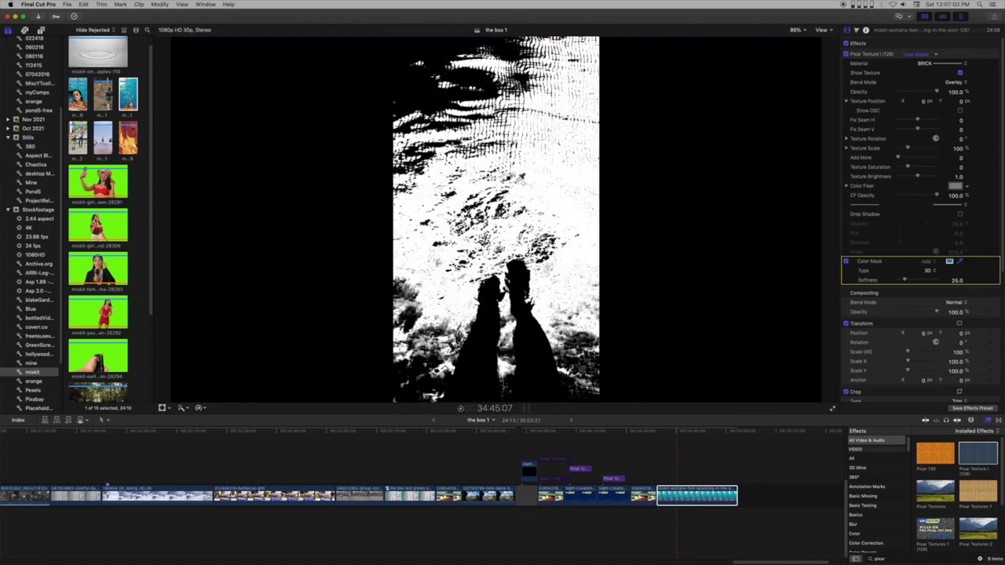
shift+click(573, 383)
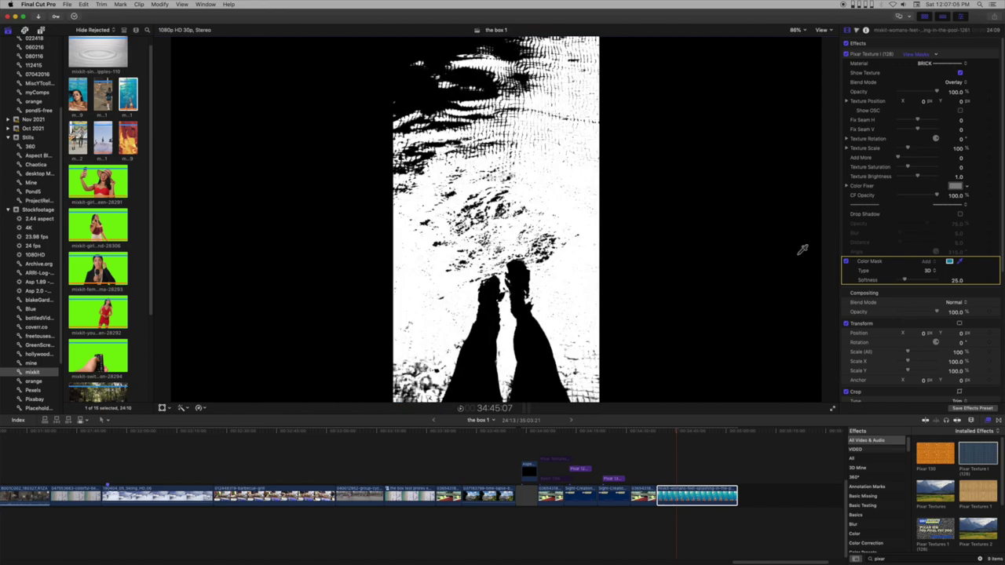
click(923, 58)
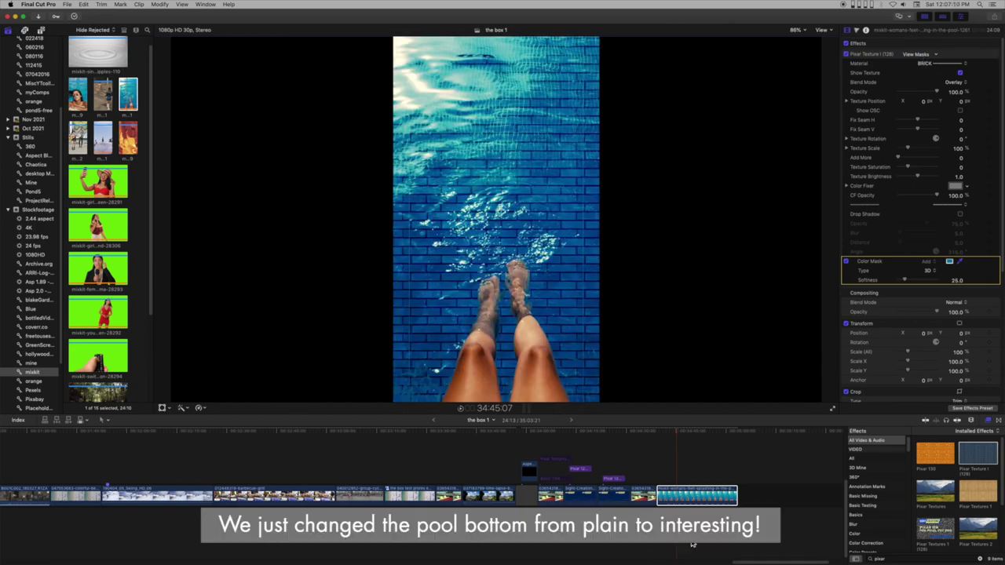
Play the pool clip from its start, then stop to review the brick pool bottom
key(slash)
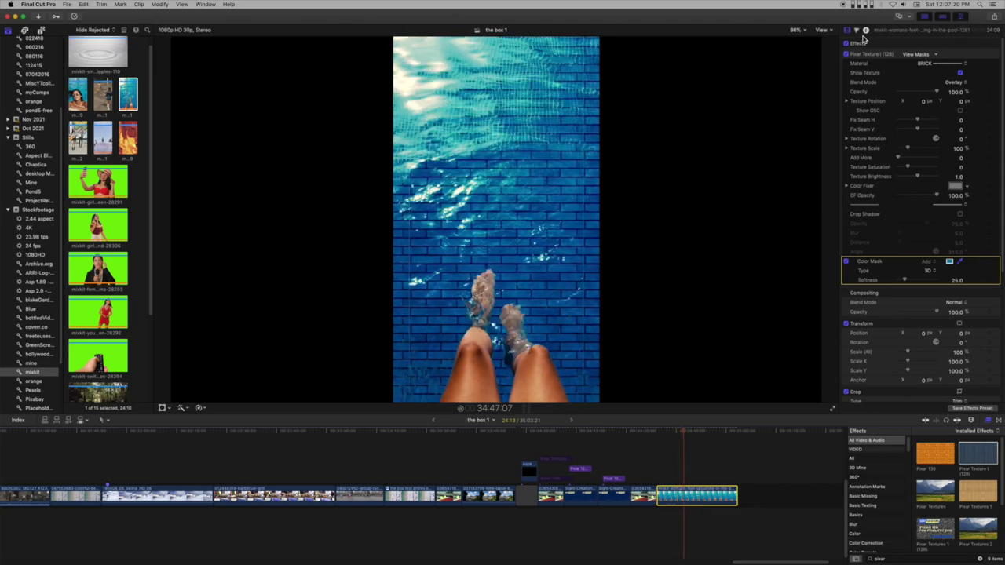
key(space)
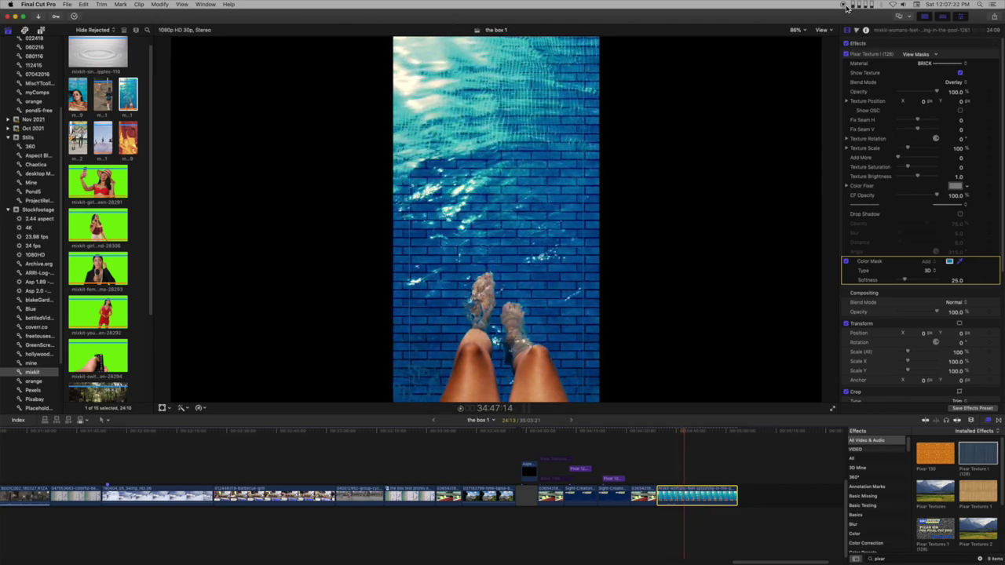